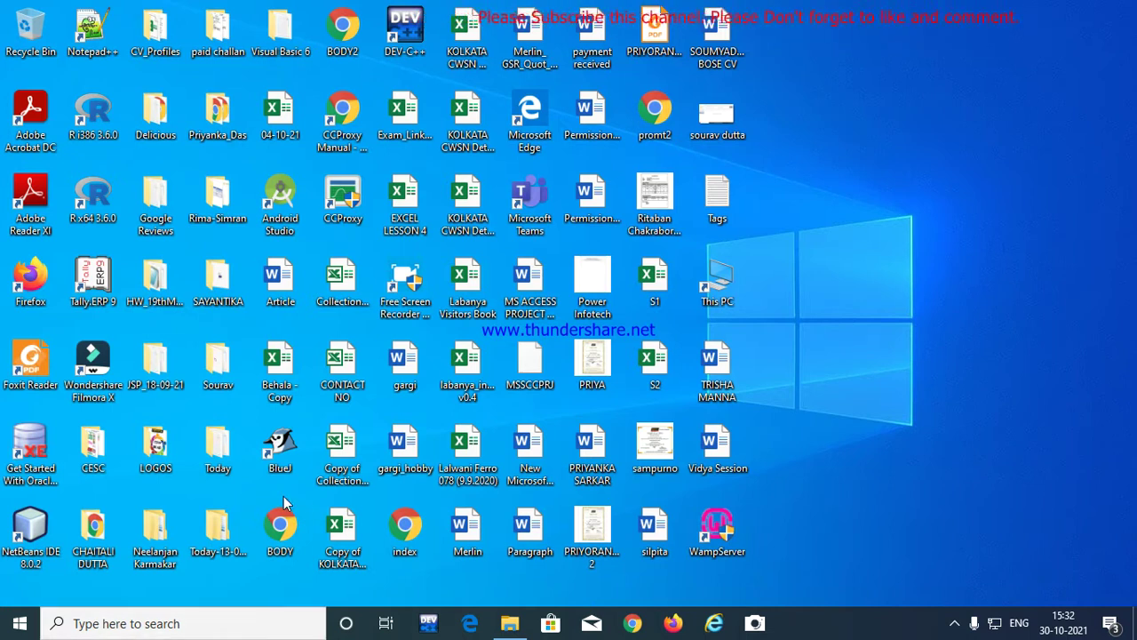
# Launch Word from a Windows search for 'word' and start a new blank document
pyautogui.click(181, 632)
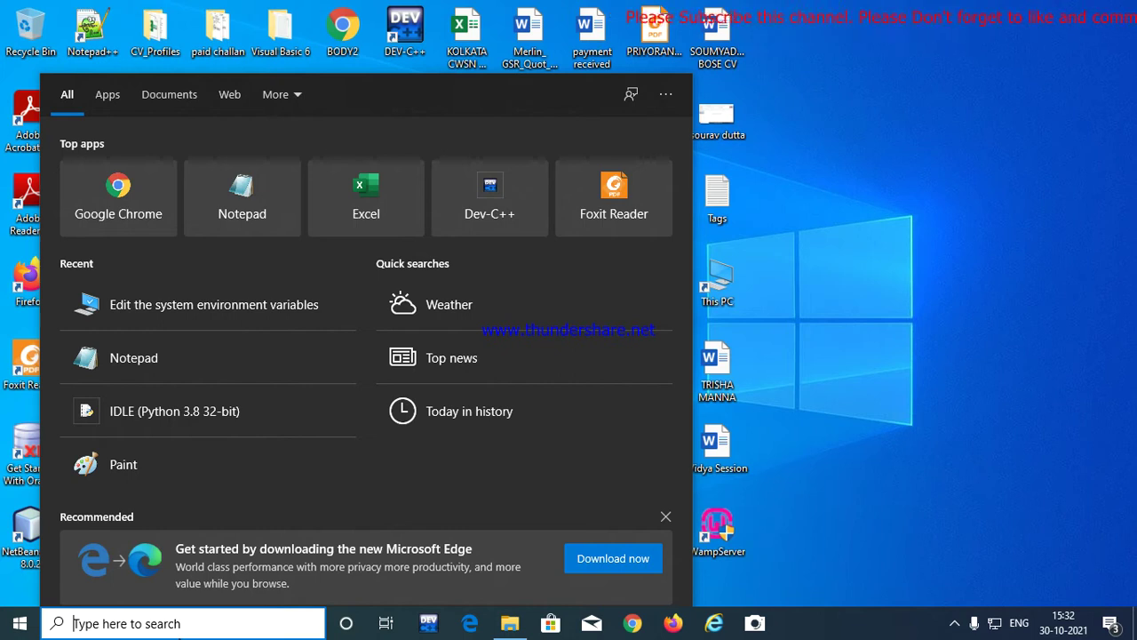
pyautogui.write('word')
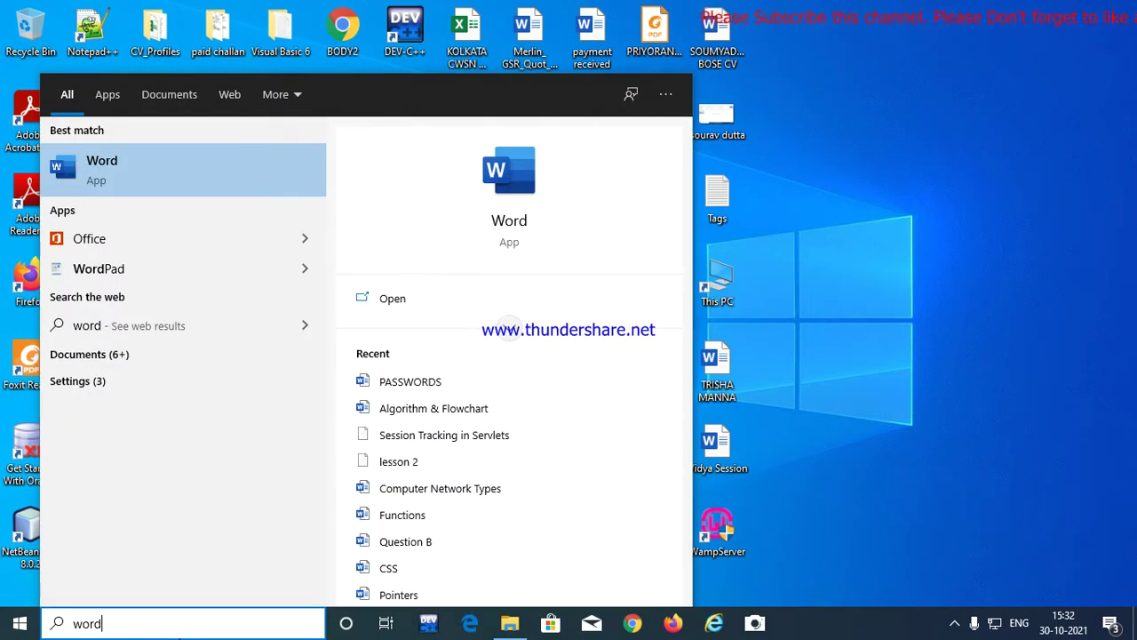
pyautogui.click(279, 161)
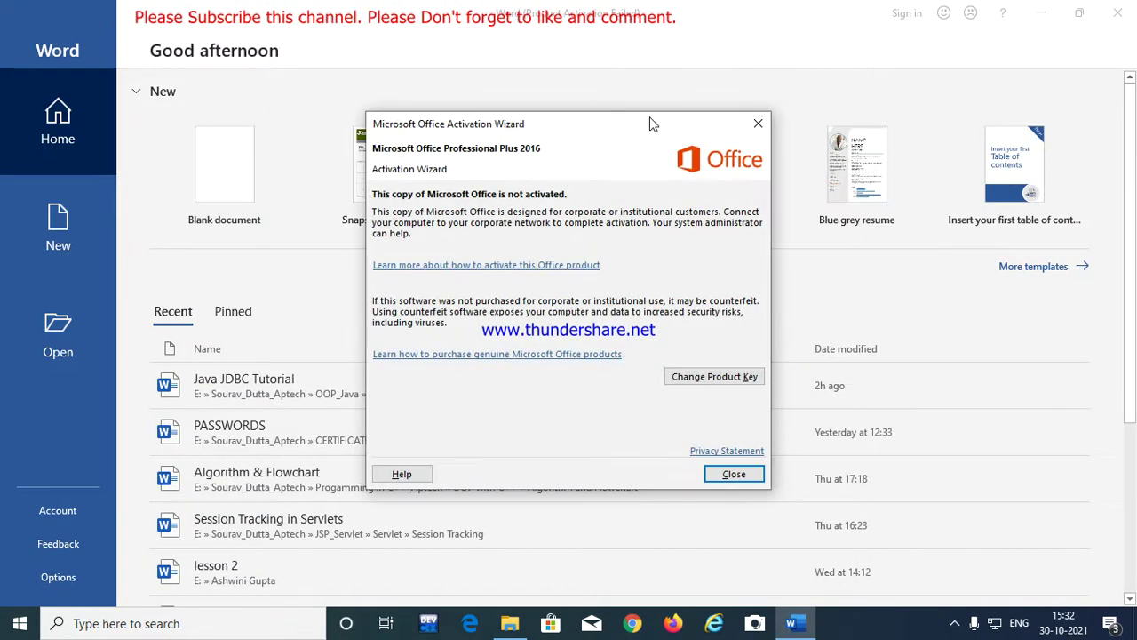
pyautogui.click(761, 125)
pyautogui.click(233, 190)
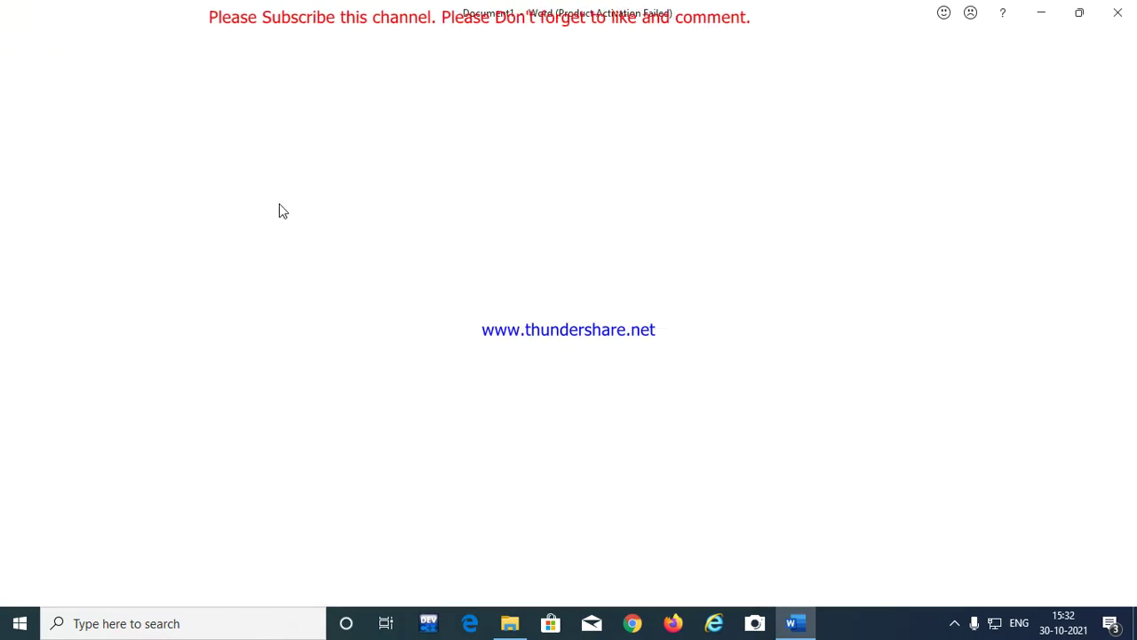
pyautogui.moveTo(11, 235); pyautogui.dragTo(15, 206)
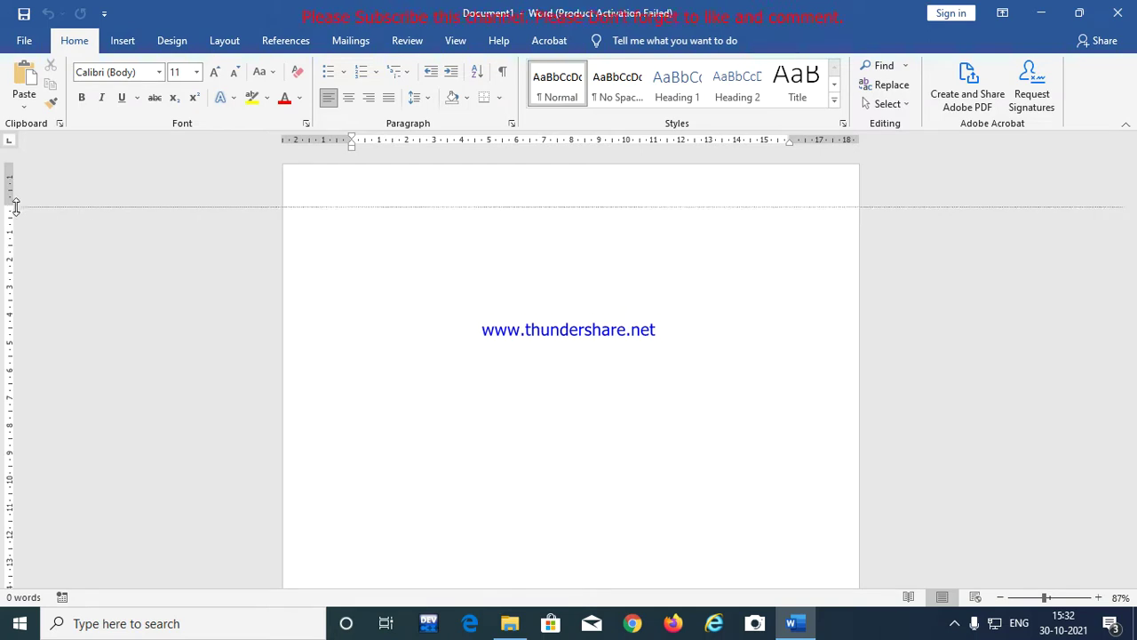
# Show the Design ribbon with the page background options
pyautogui.click(169, 42)
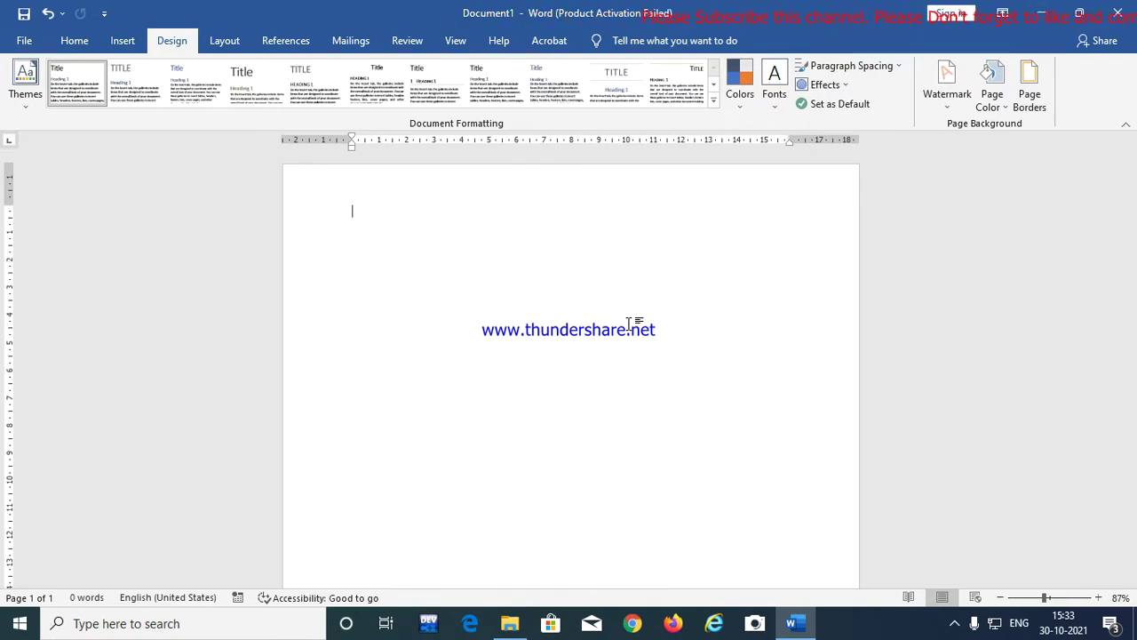
# Launch Notepad from a Windows search for 'note'
pyautogui.click(118, 625)
pyautogui.write('note')
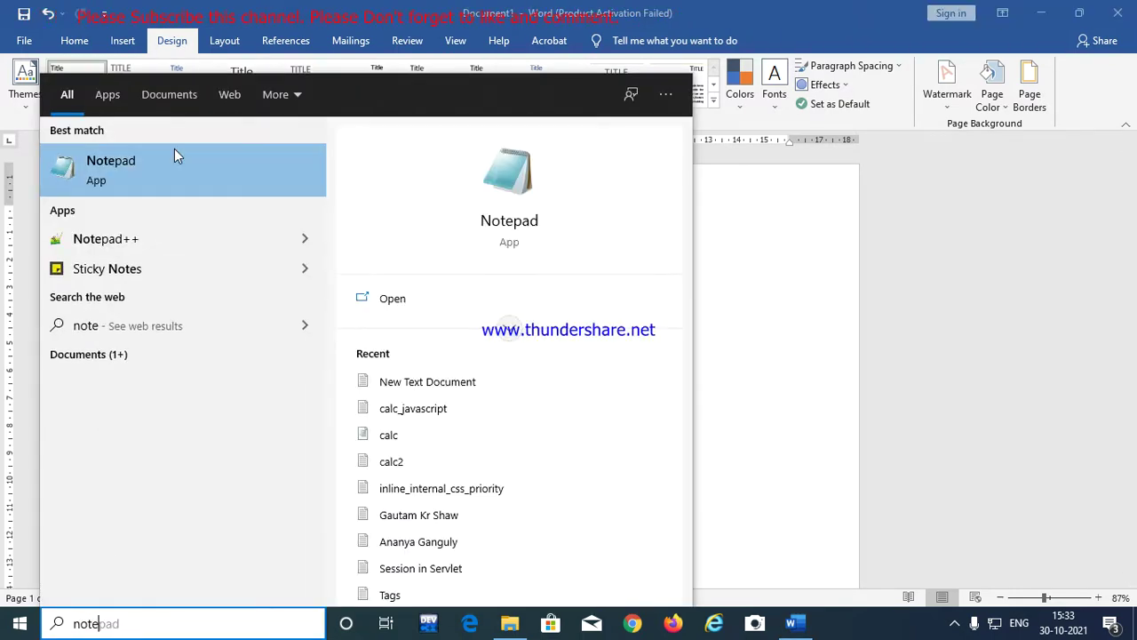
pyautogui.click(196, 165)
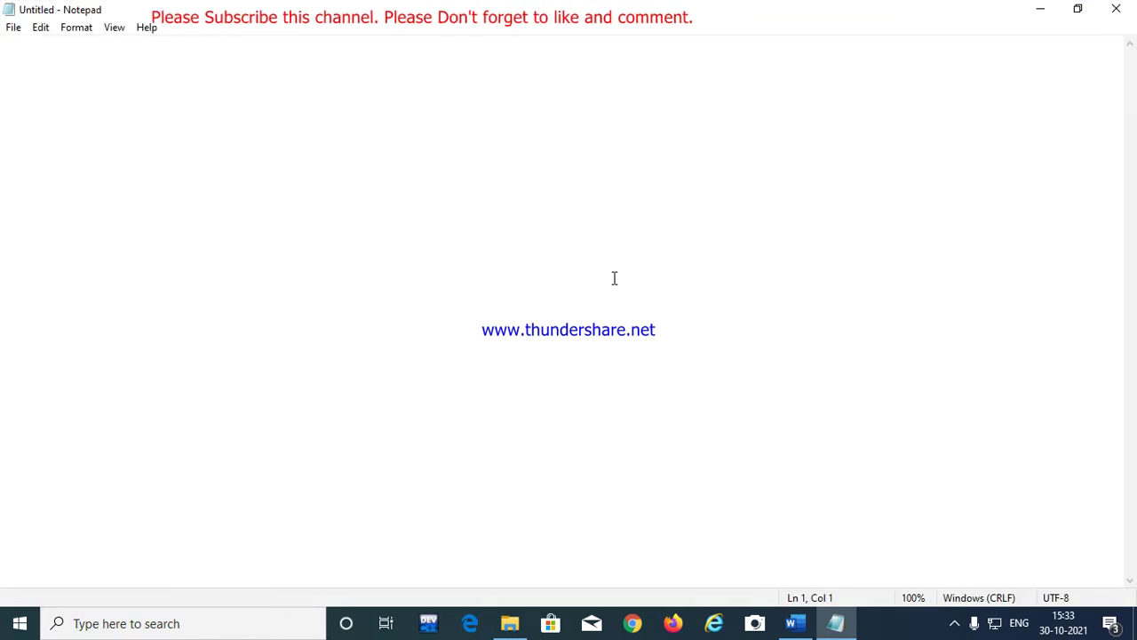
# Write 'Text Watermark' and 'Picture Watermark' on two lines, then minimize Notepad
pyautogui.write('T')
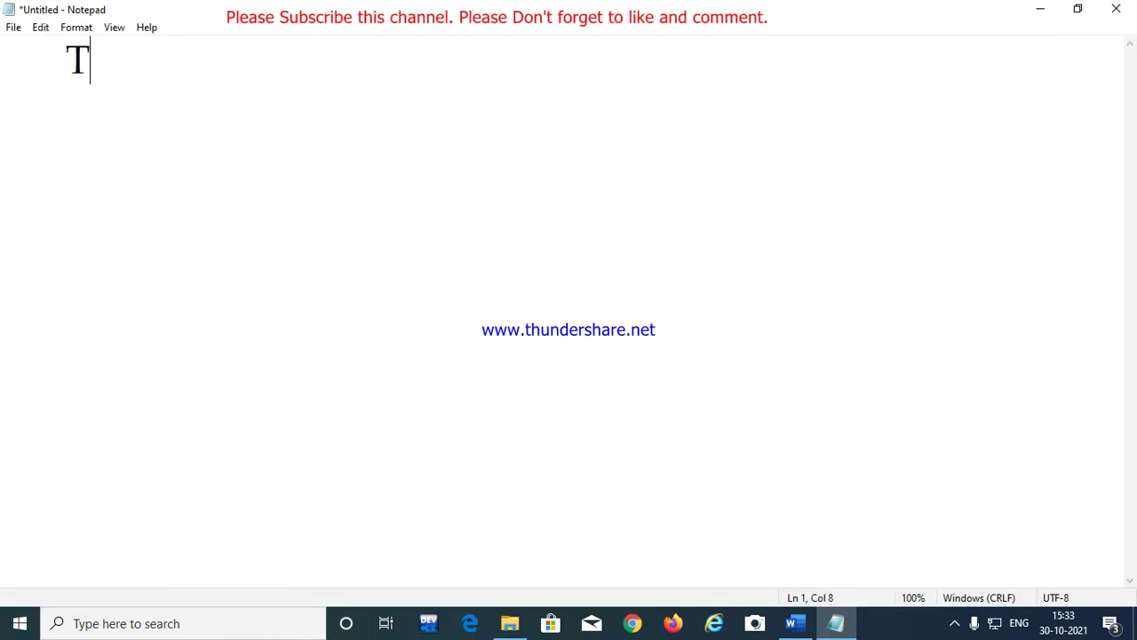
pyautogui.write('ex')
pyautogui.write('r')
pyautogui.press('BackSpace')
pyautogui.press('BackSpace')
pyautogui.write('t ')
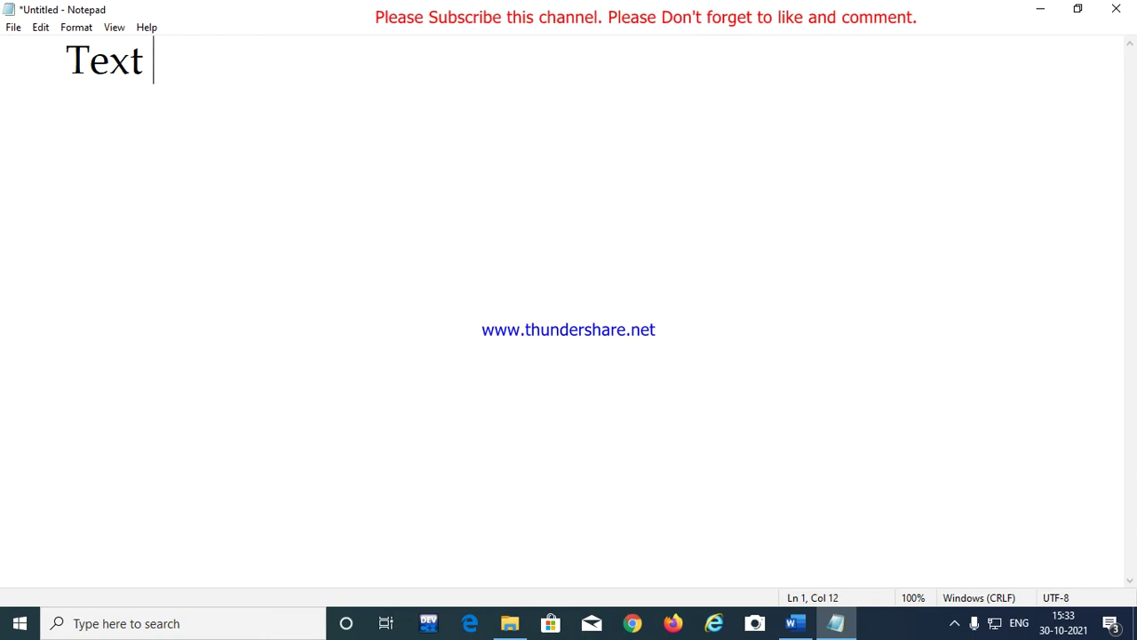
pyautogui.write('Water')
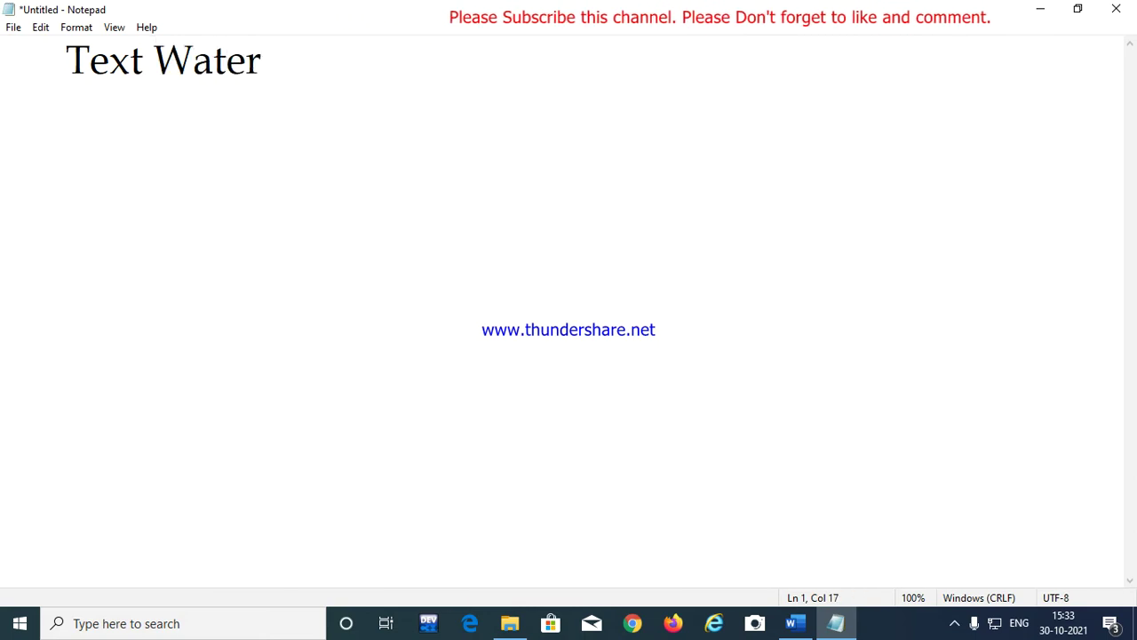
pyautogui.write('mark')
pyautogui.press('Return')
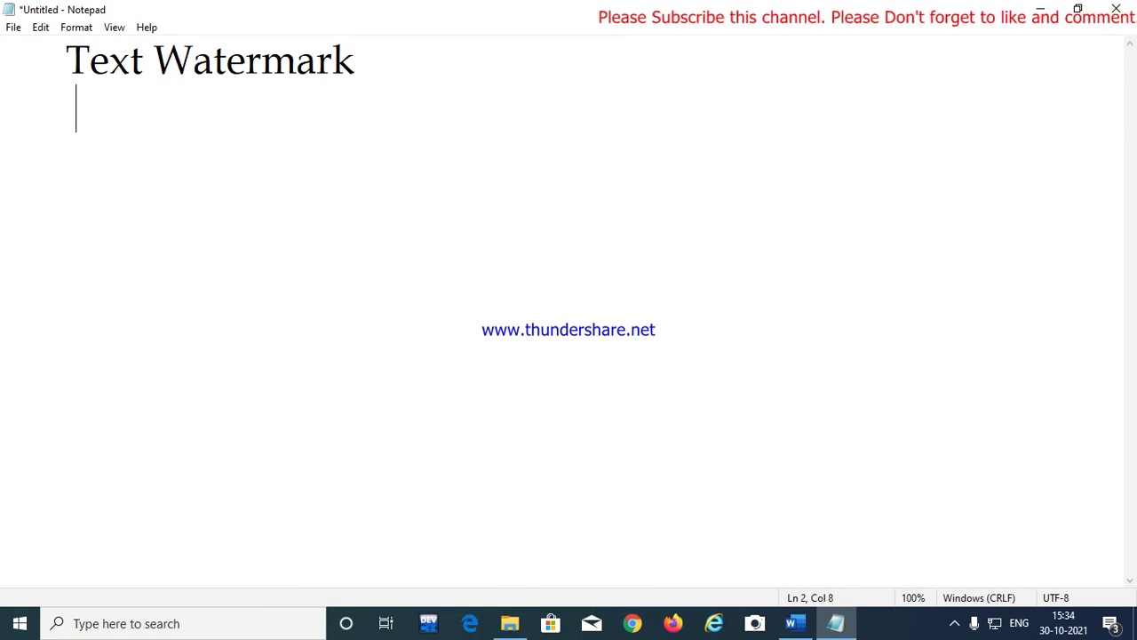
pyautogui.write('Picture ')
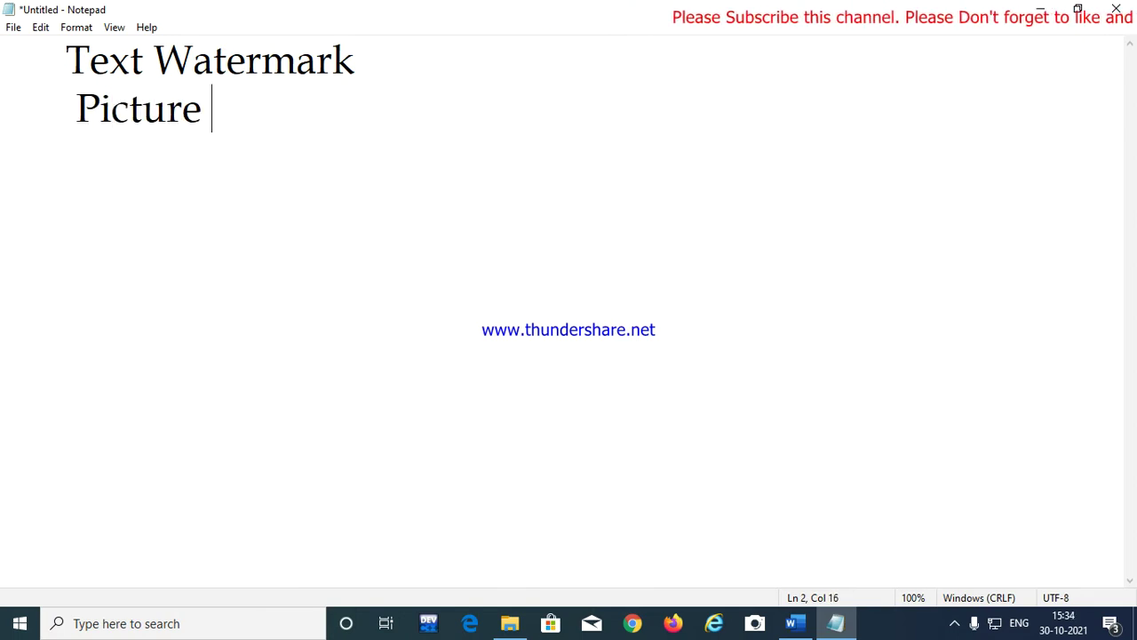
pyautogui.write('Water')
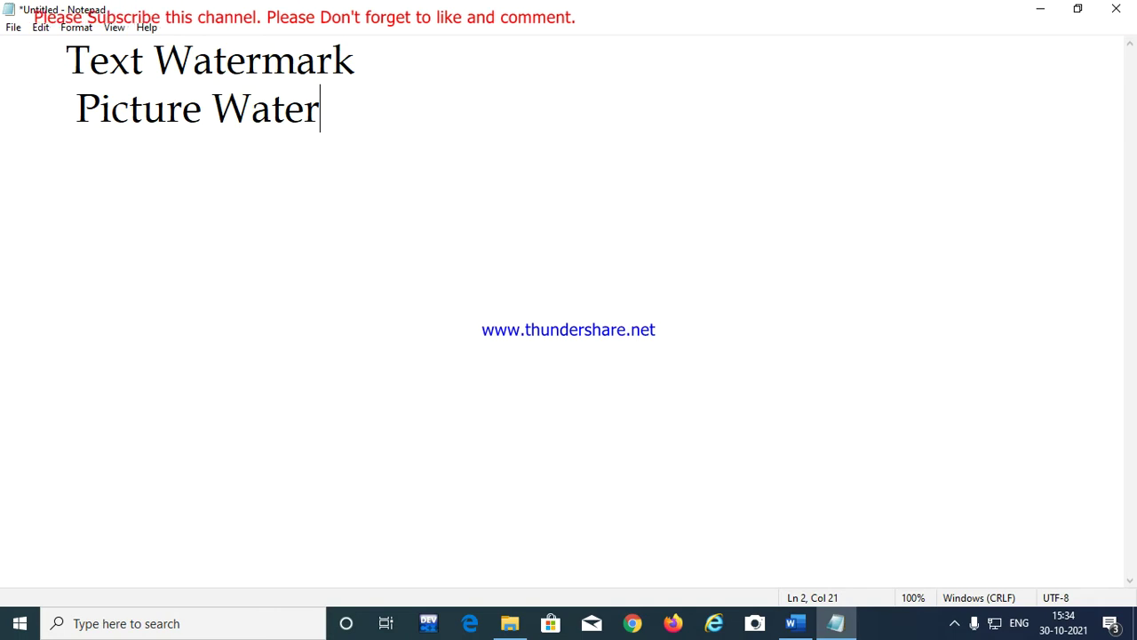
pyautogui.write('mark')
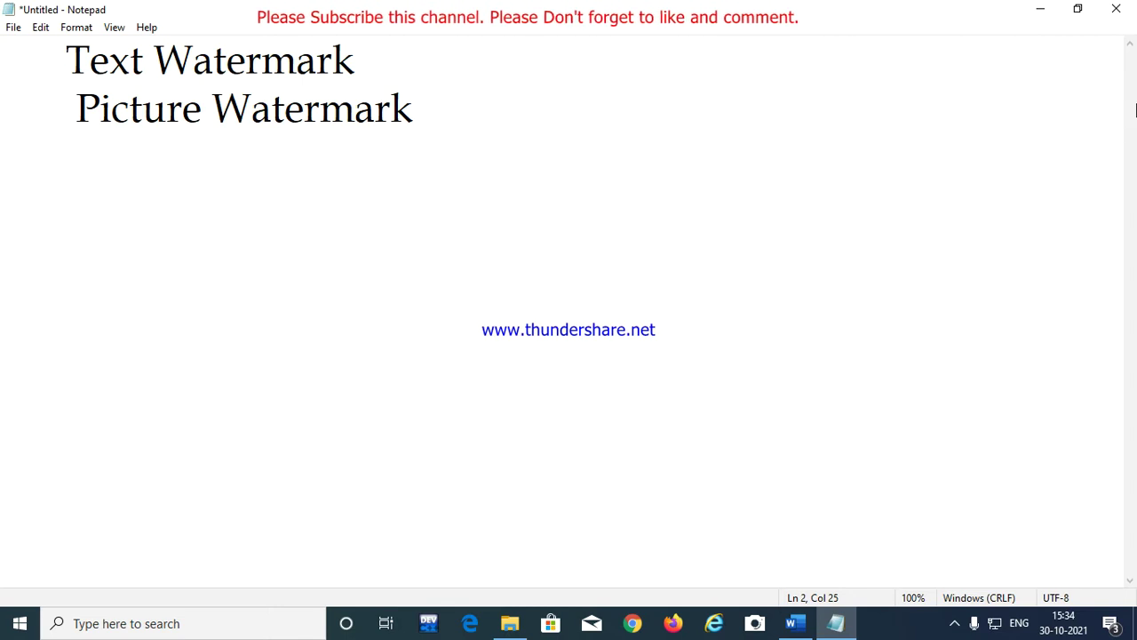
pyautogui.click(1040, 17)
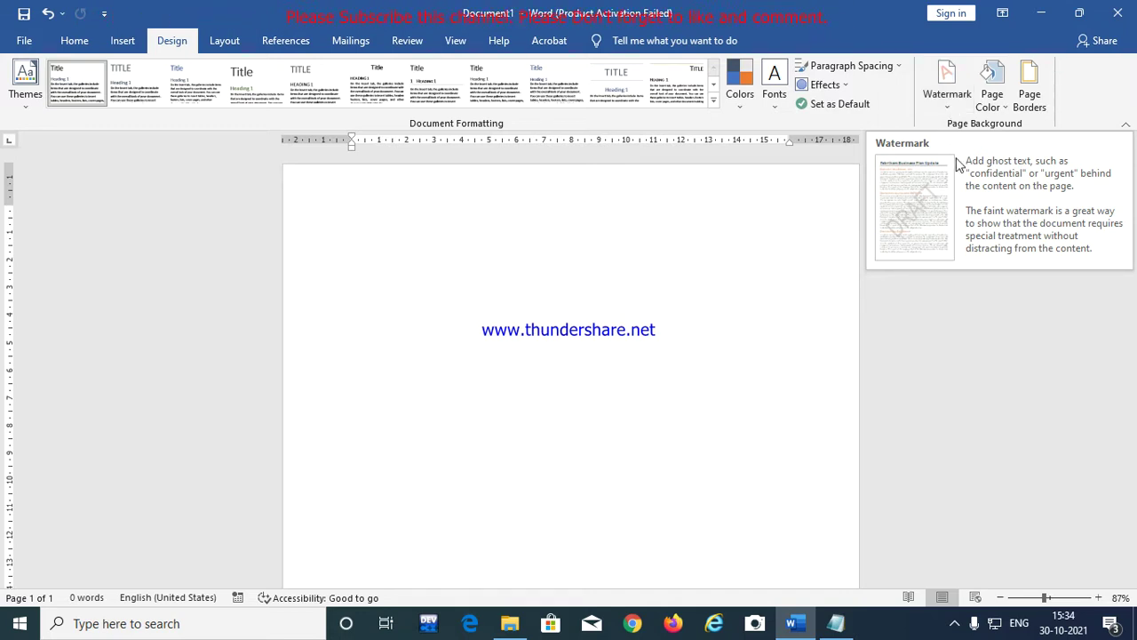
# Apply the horizontal CONFIDENTIAL 2 preset watermark to the page
pyautogui.click(948, 108)
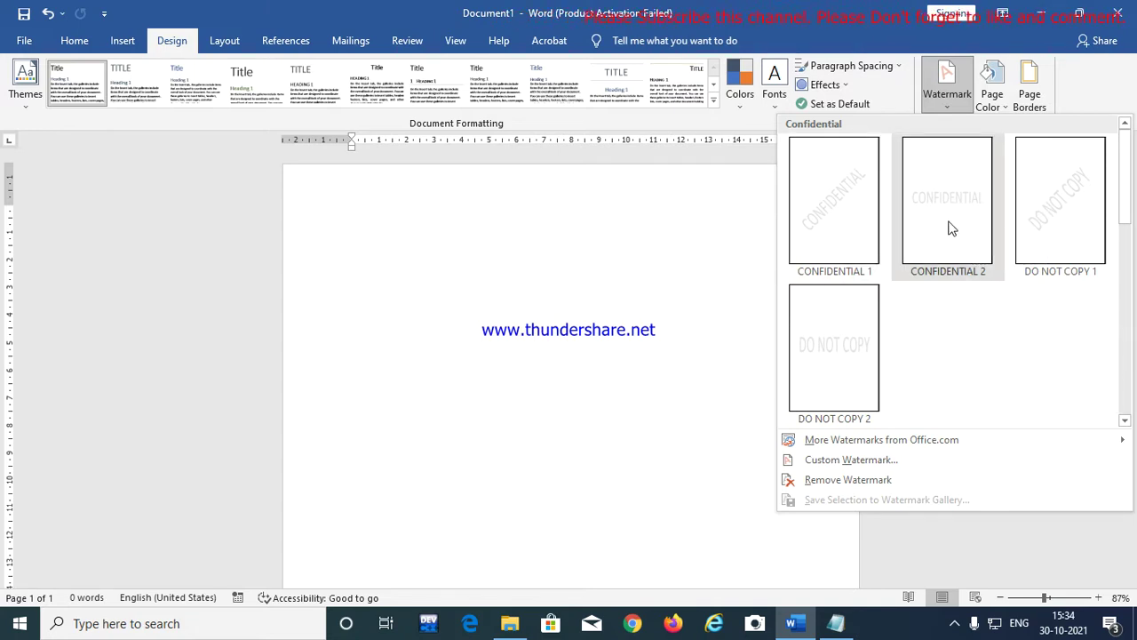
pyautogui.click(950, 226)
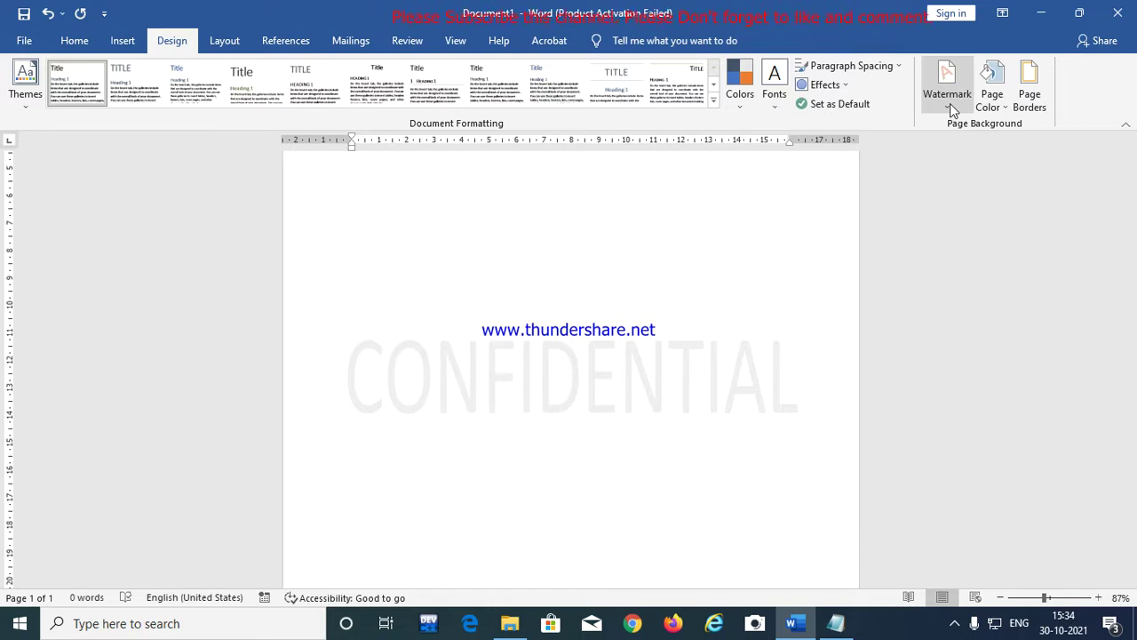
pyautogui.click(951, 107)
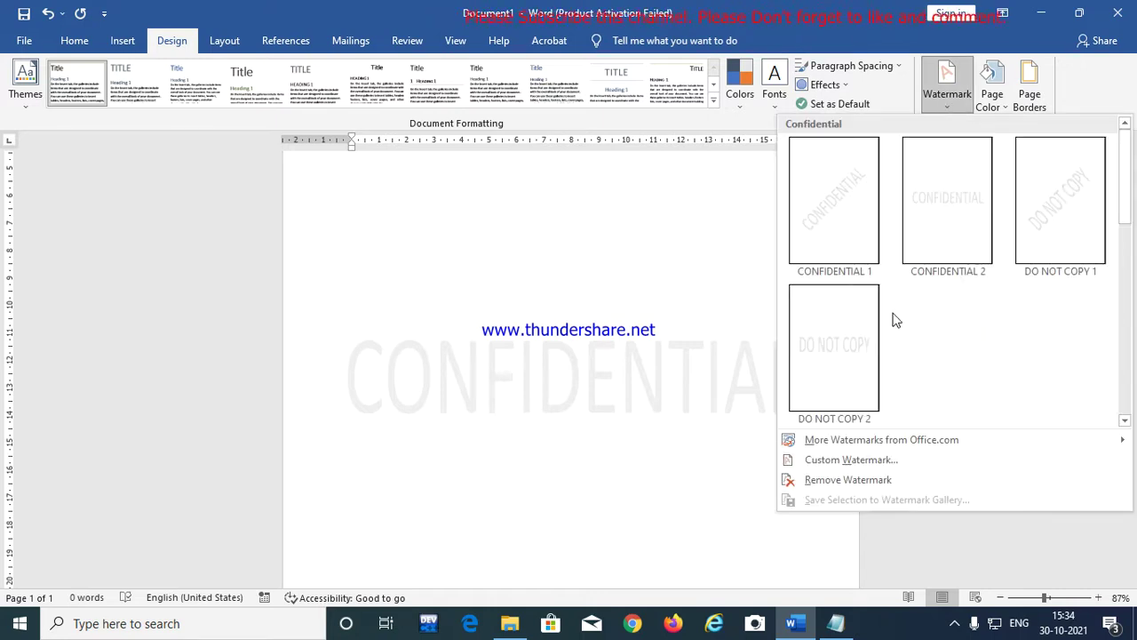
# In Custom Watermark, replace CONFIDENTIAL with the author's name and apply it
pyautogui.click(892, 460)
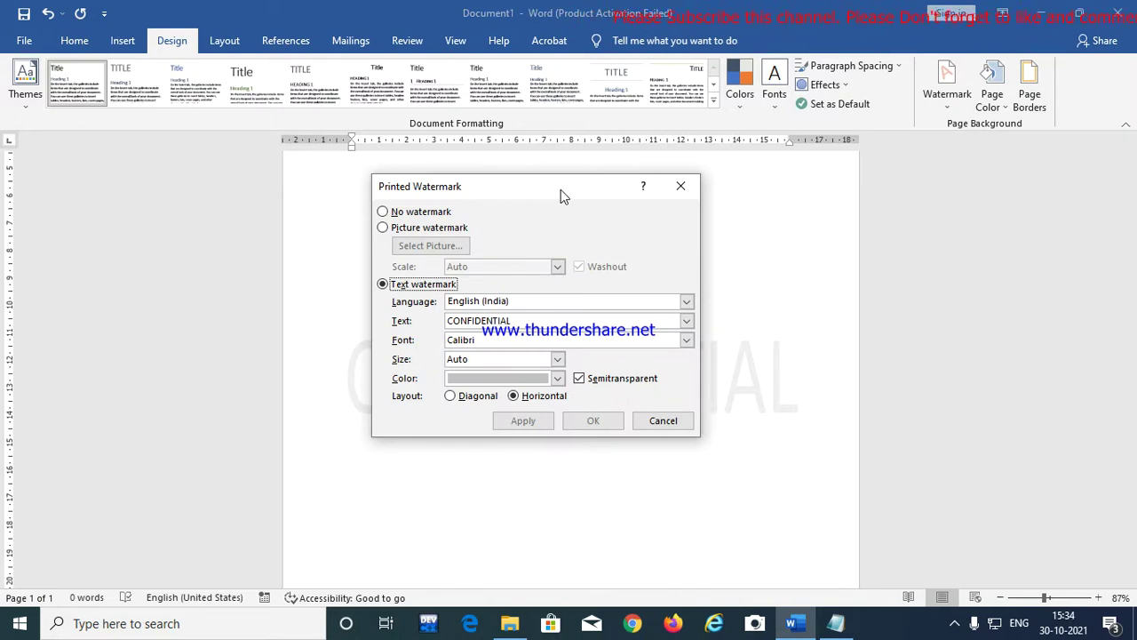
pyautogui.moveTo(560, 189); pyautogui.dragTo(602, 134)
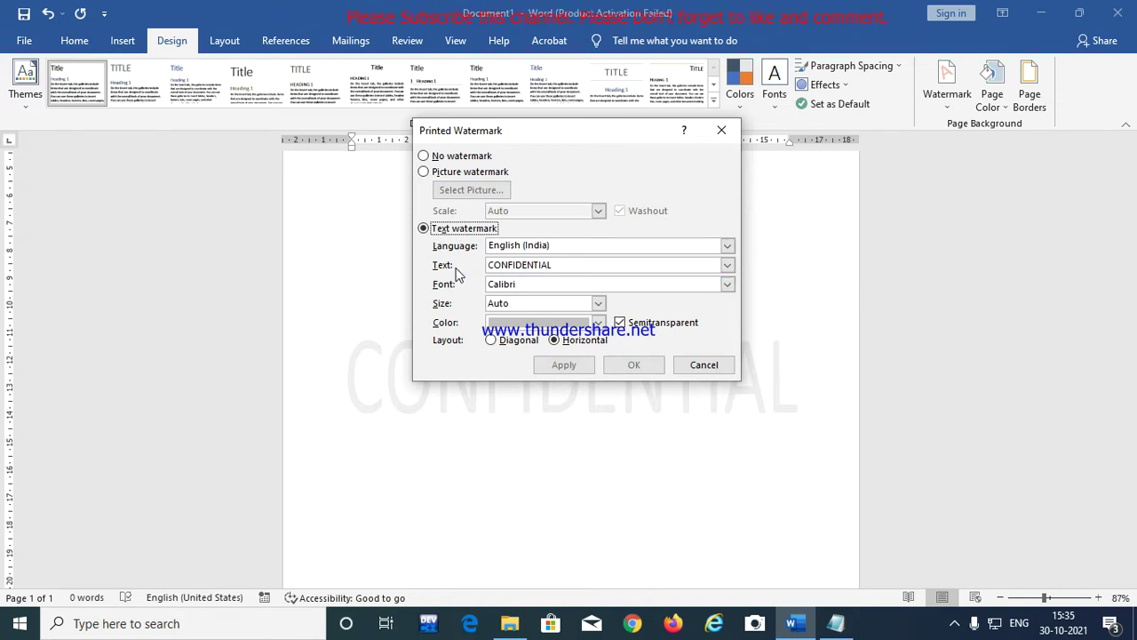
pyautogui.click(561, 264)
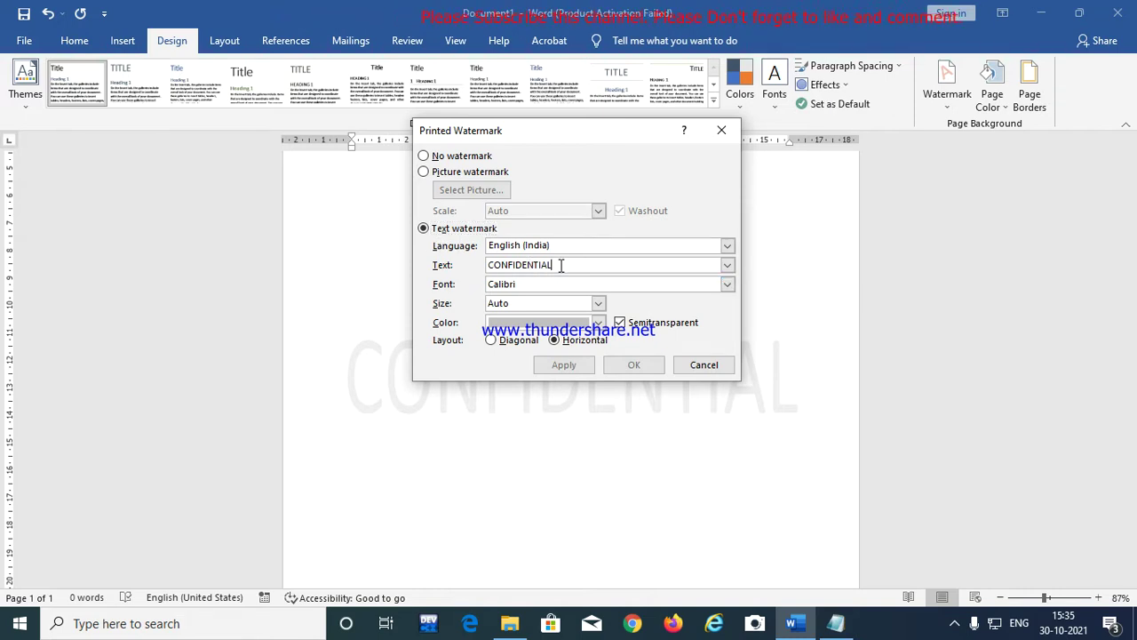
pyautogui.press('BackSpace')
pyautogui.press('BackSpace')
pyautogui.press('BackSpace')
pyautogui.press('BackSpace')
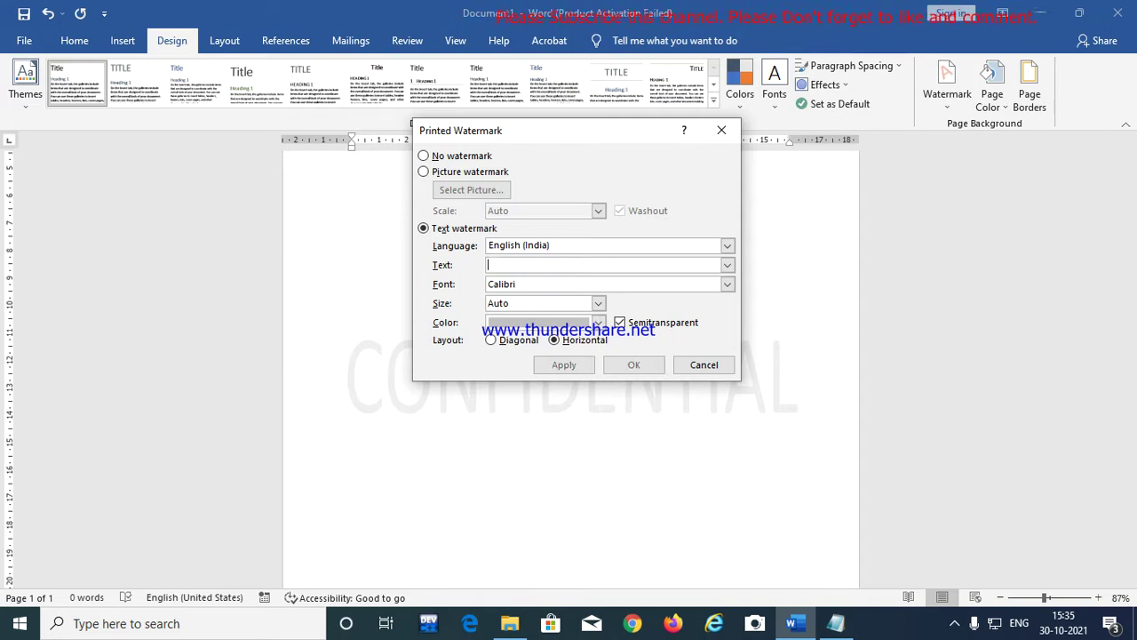
pyautogui.write('S')
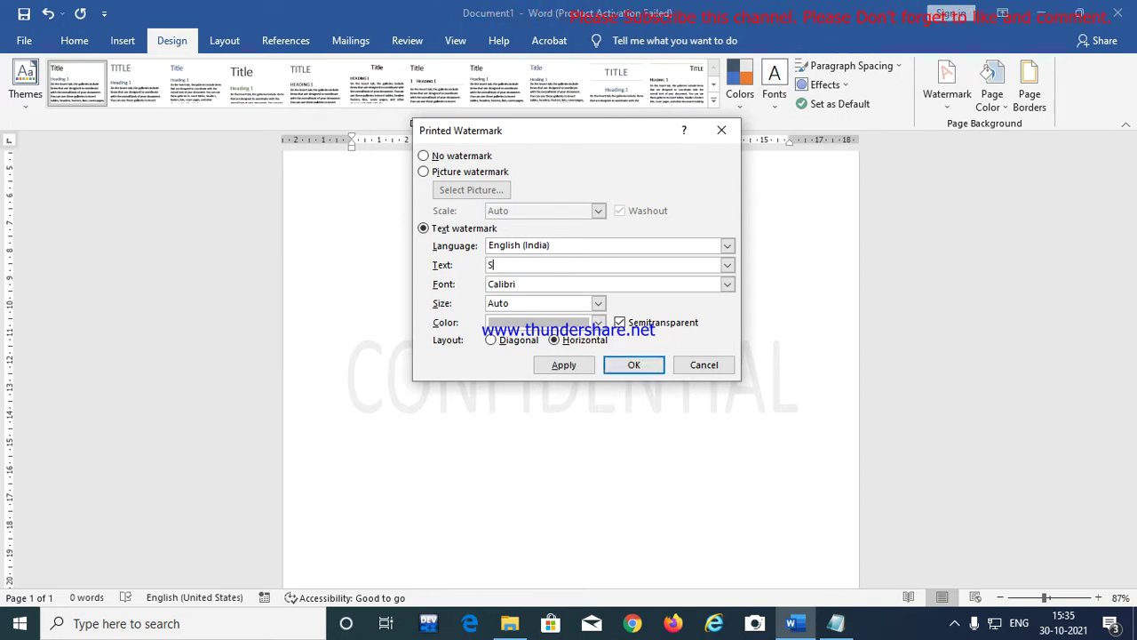
pyautogui.write('utta')
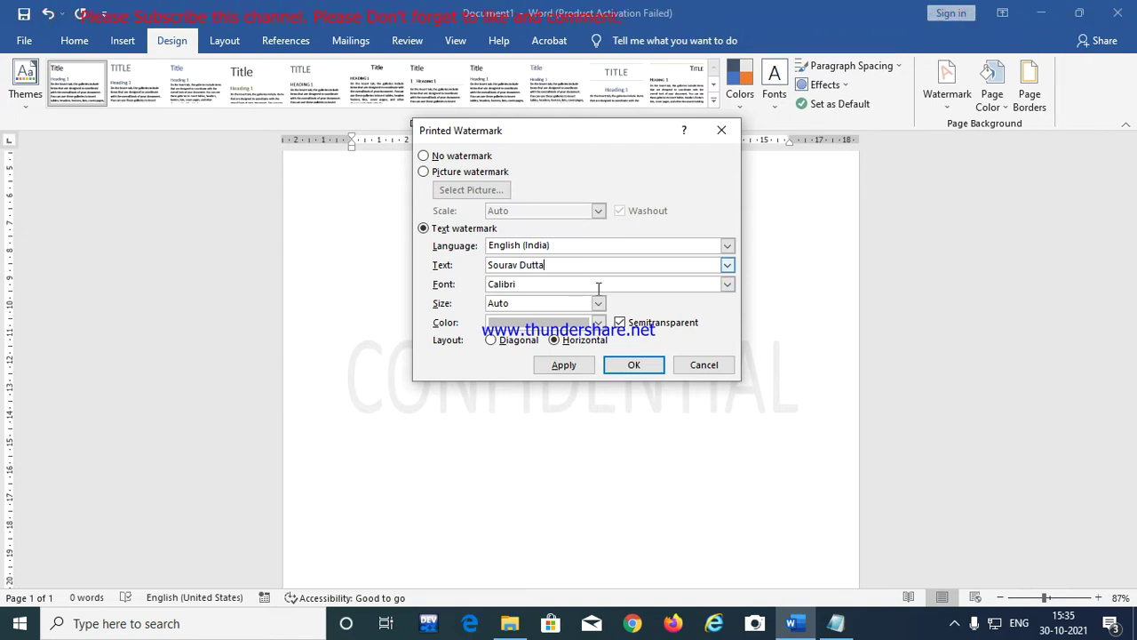
pyautogui.click(582, 366)
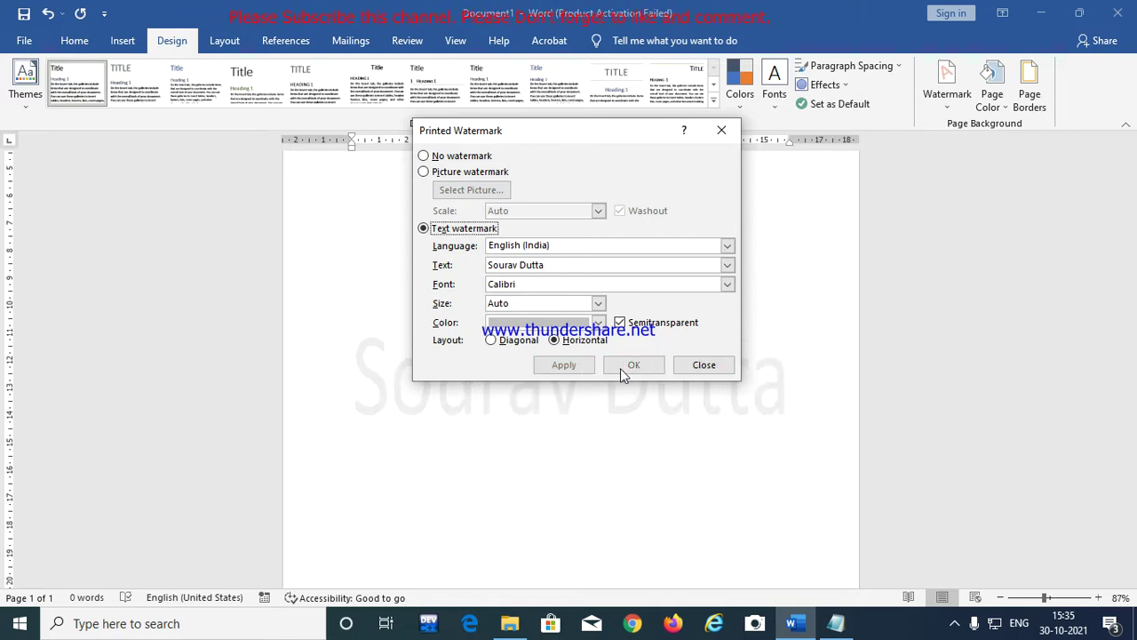
pyautogui.click(702, 365)
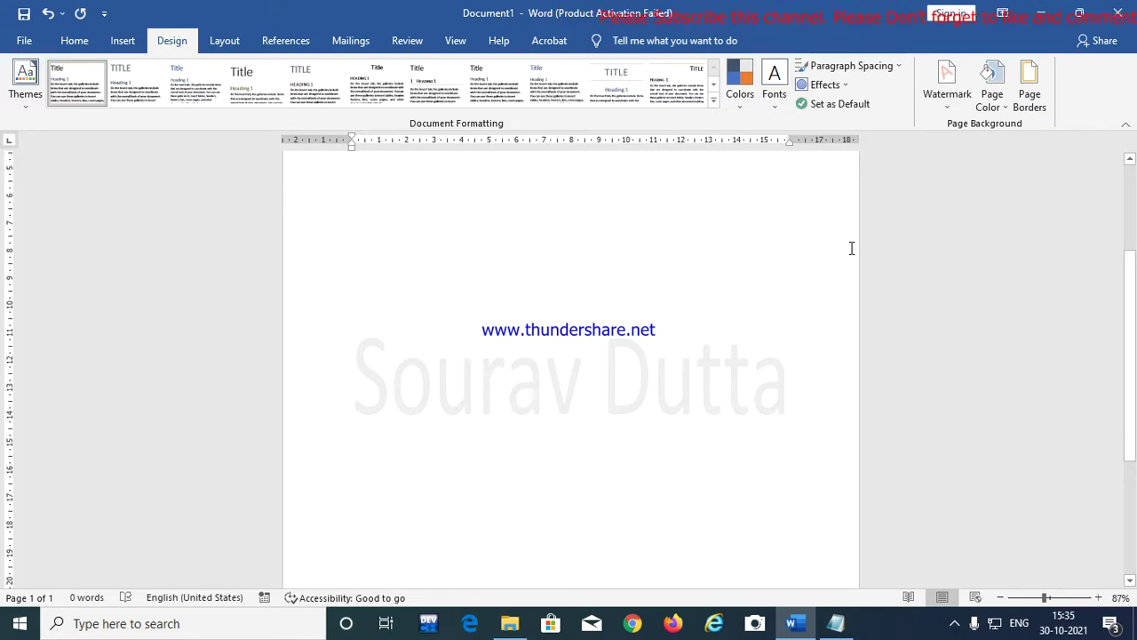
# Set the custom watermark font to Comic Sans MS at size 40
pyautogui.click(952, 119)
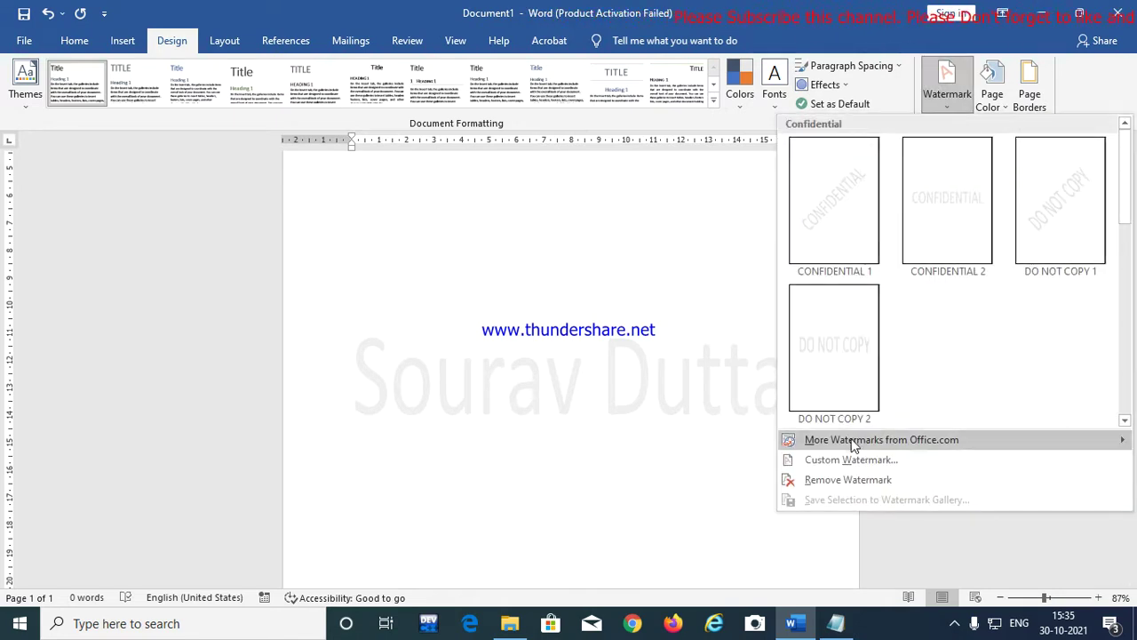
pyautogui.click(808, 459)
pyautogui.click(571, 264)
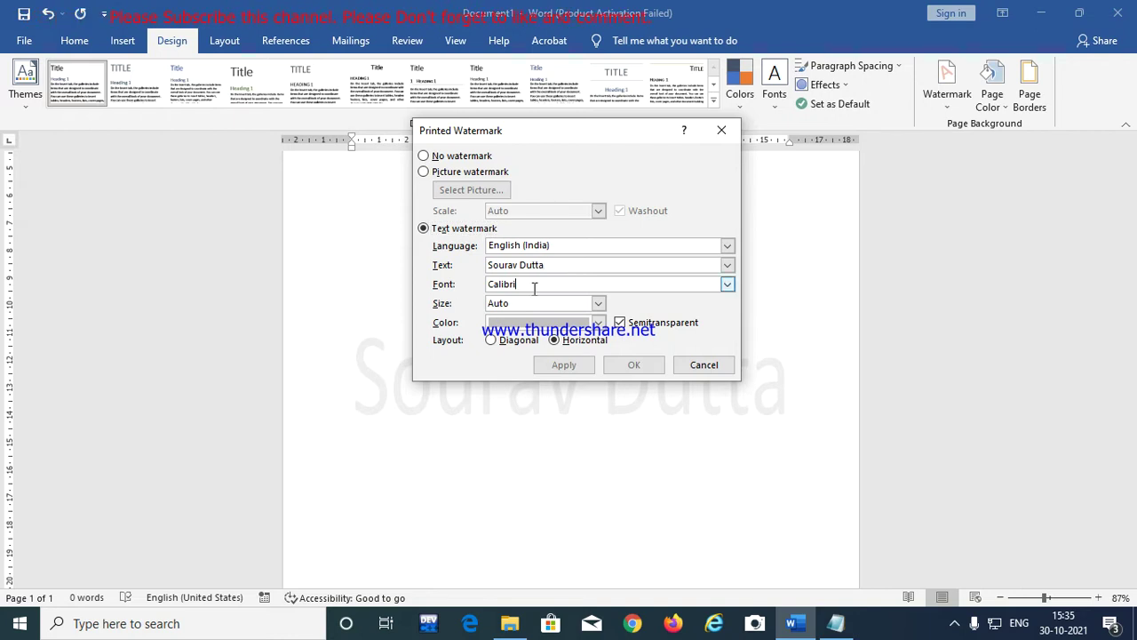
pyautogui.click(726, 285)
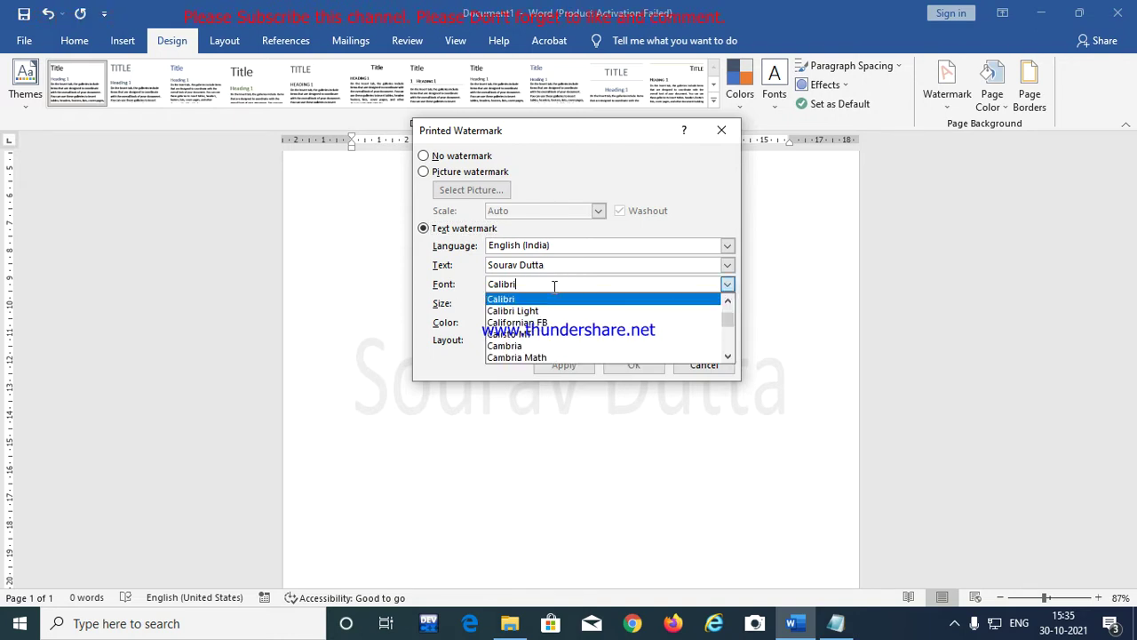
pyautogui.click(547, 284)
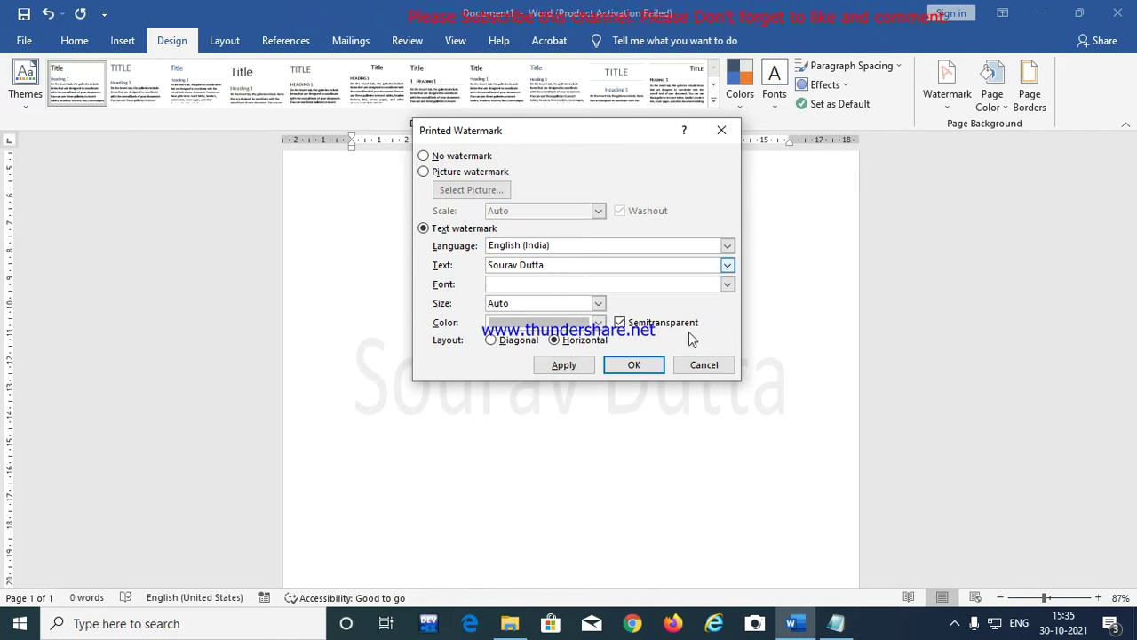
pyautogui.click(727, 285)
pyautogui.scroll(-2, 545, 355)
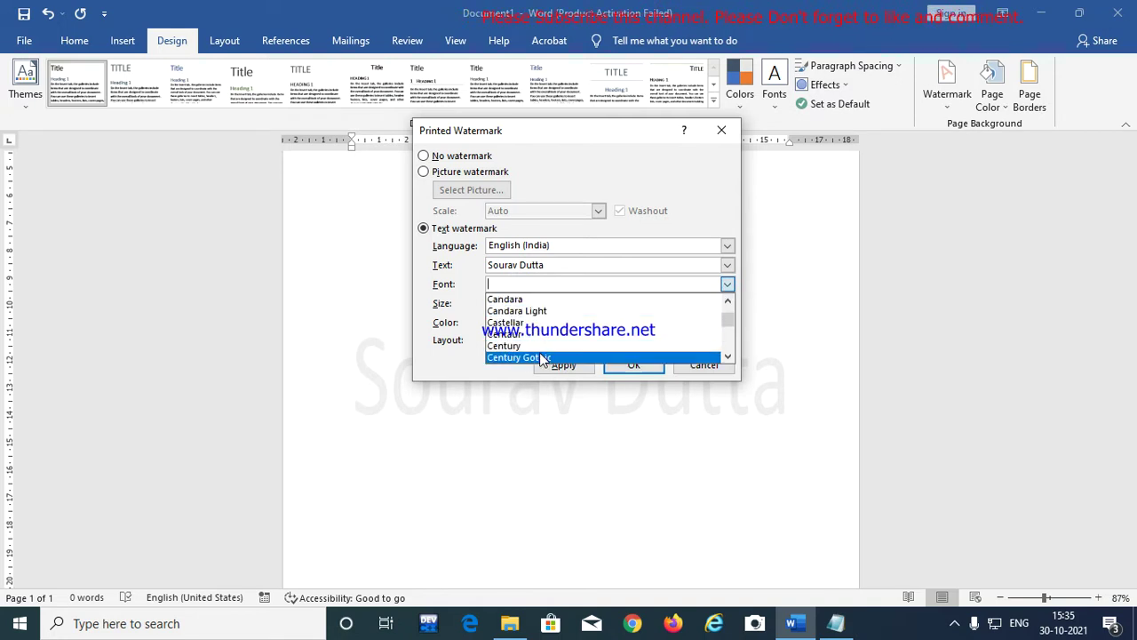
pyautogui.scroll(-1, 545, 325)
pyautogui.scroll(-1, 545, 347)
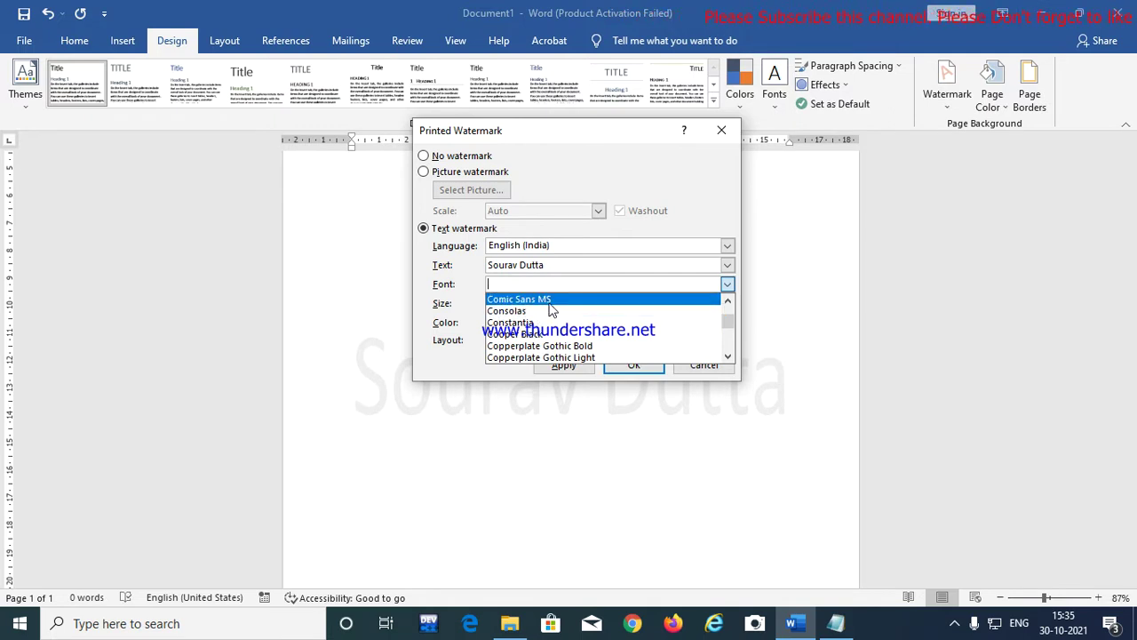
pyautogui.click(545, 301)
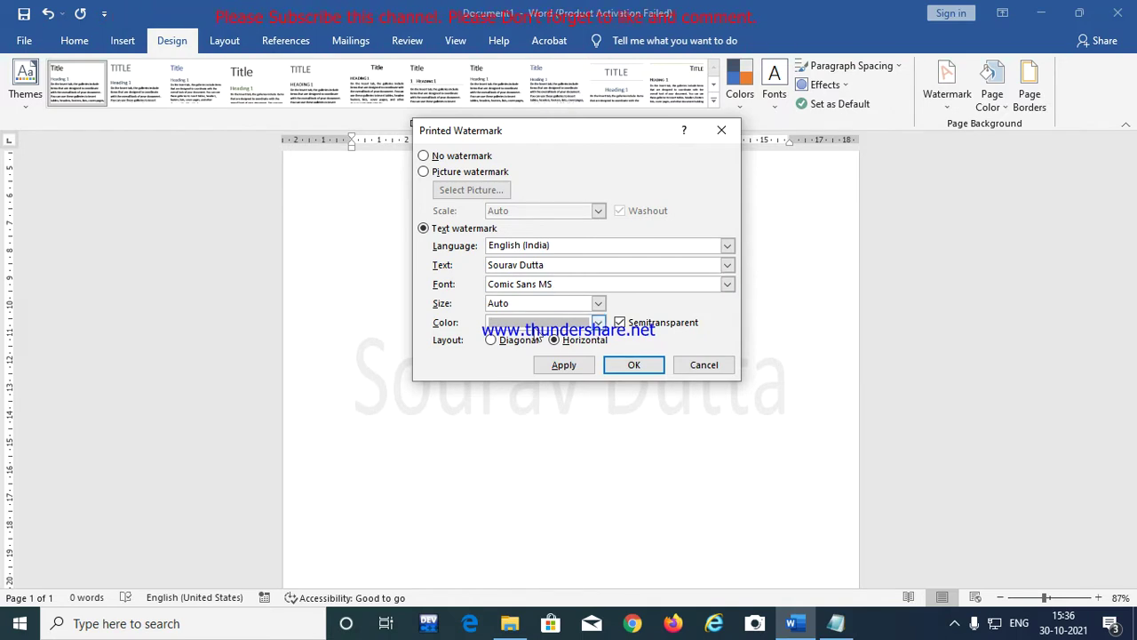
pyautogui.click(599, 304)
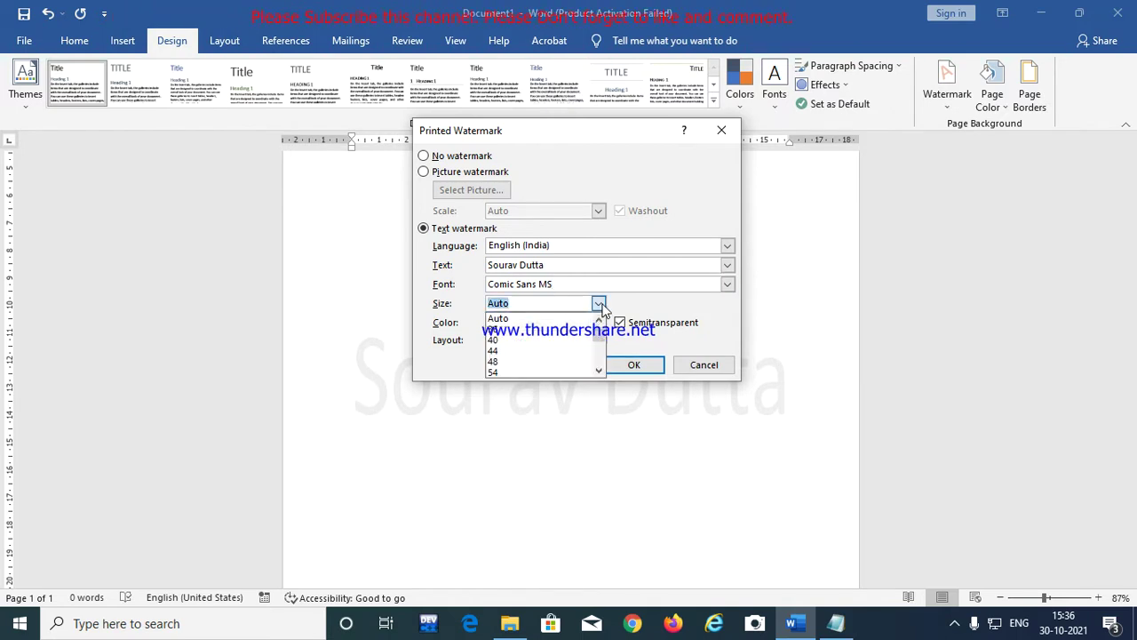
pyautogui.click(517, 342)
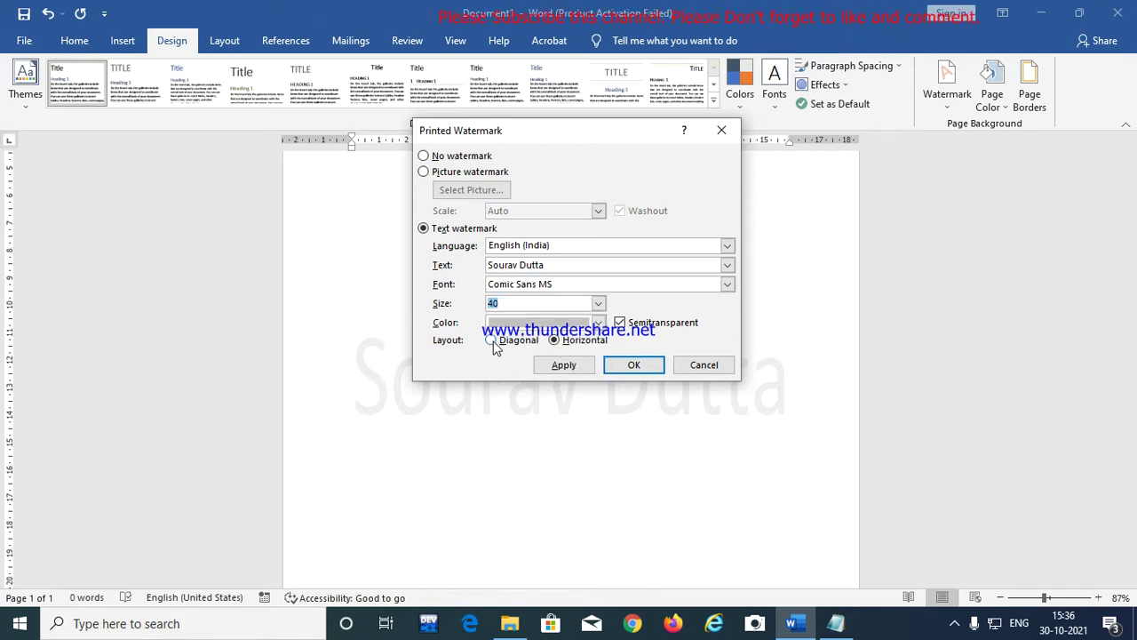
# Make the watermark diagonal and light green, then apply it and close the settings
pyautogui.click(492, 341)
pyautogui.click(599, 323)
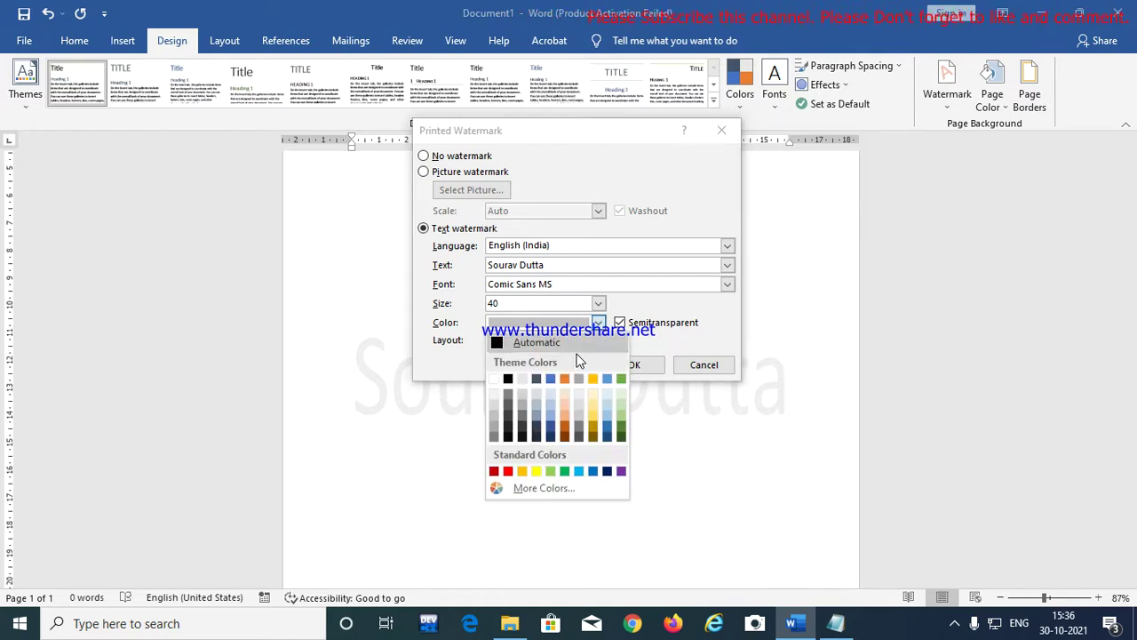
pyautogui.click(621, 423)
pyautogui.click(599, 323)
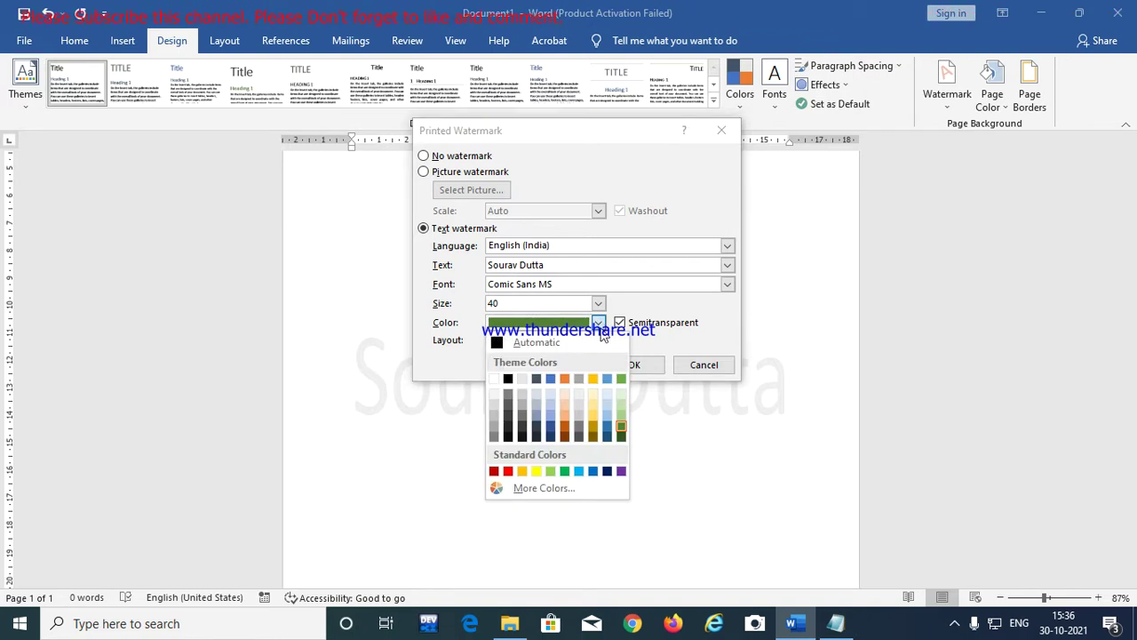
pyautogui.click(621, 415)
pyautogui.click(582, 366)
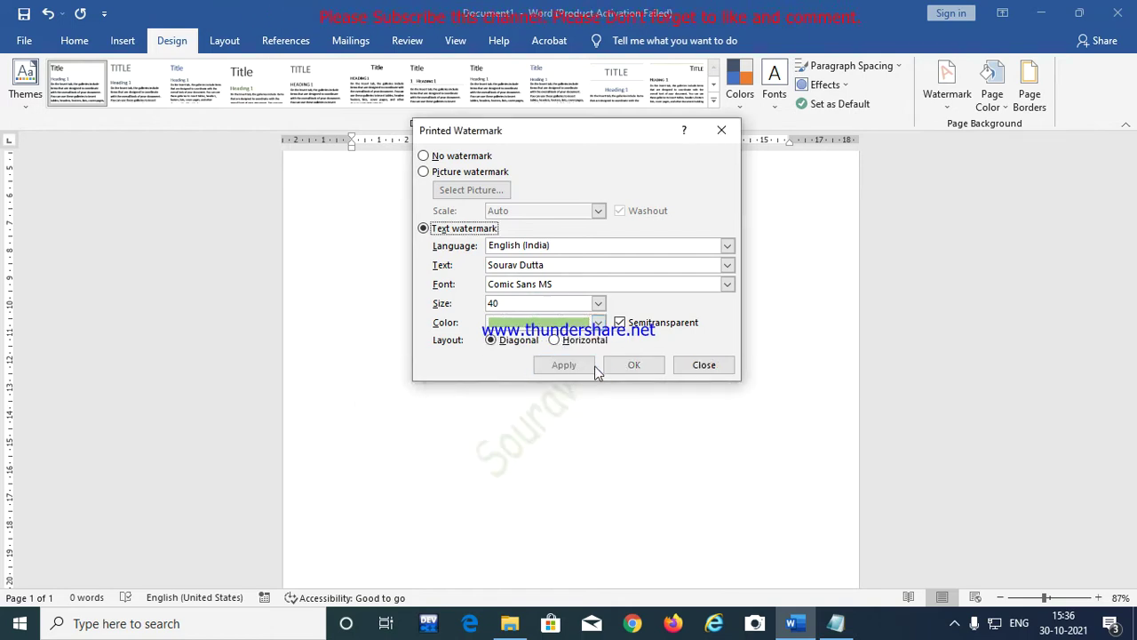
pyautogui.click(704, 364)
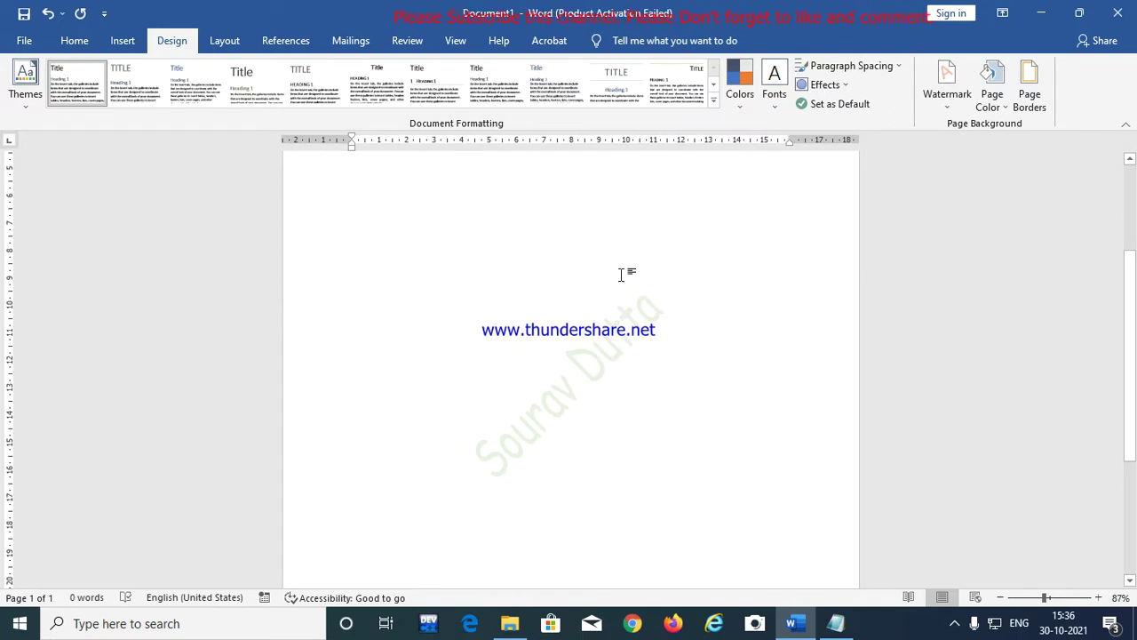
# Scroll down and back up to view the diagonal light-green name watermark
pyautogui.scroll(-2, 691, 288)
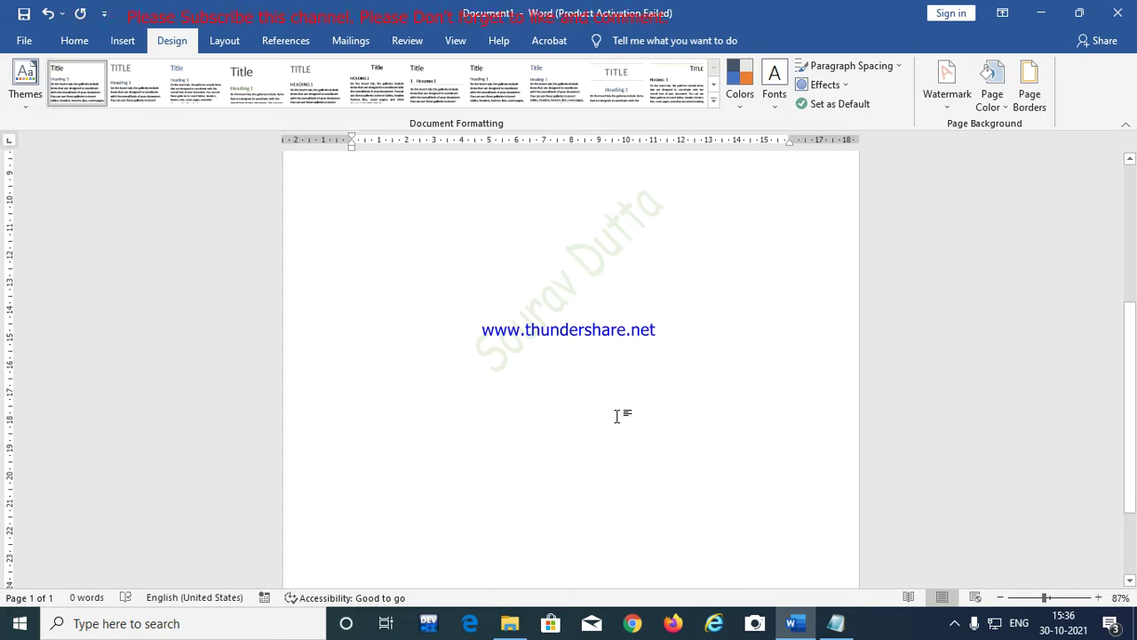
pyautogui.scroll(3, 617, 416)
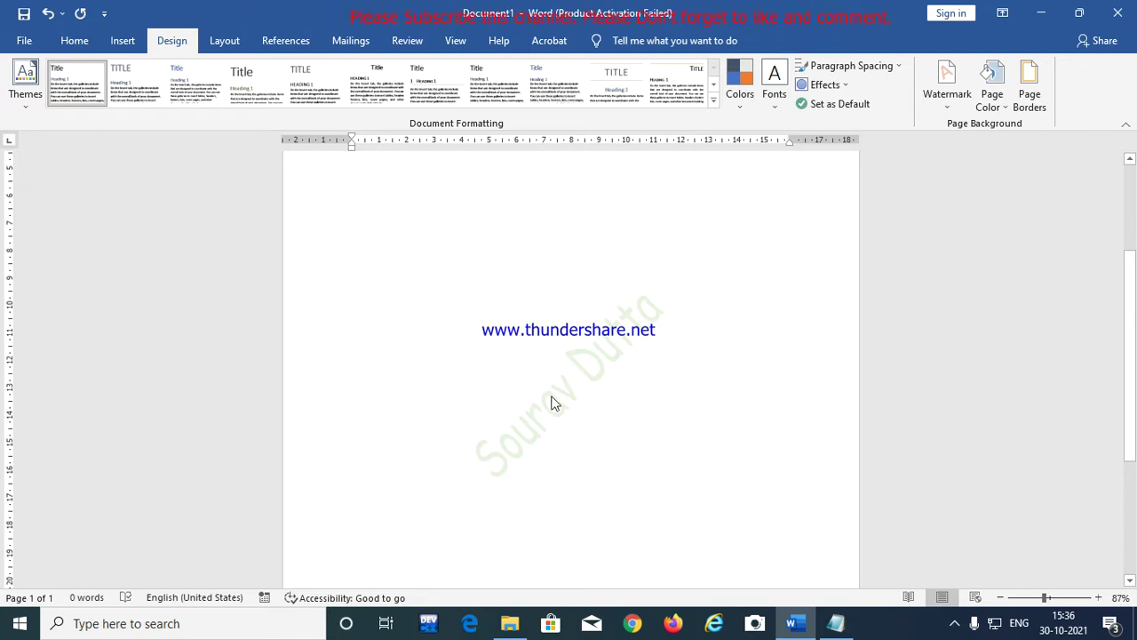
# Remove the name watermark, then choose Picture watermark in the custom watermark settings
pyautogui.click(952, 102)
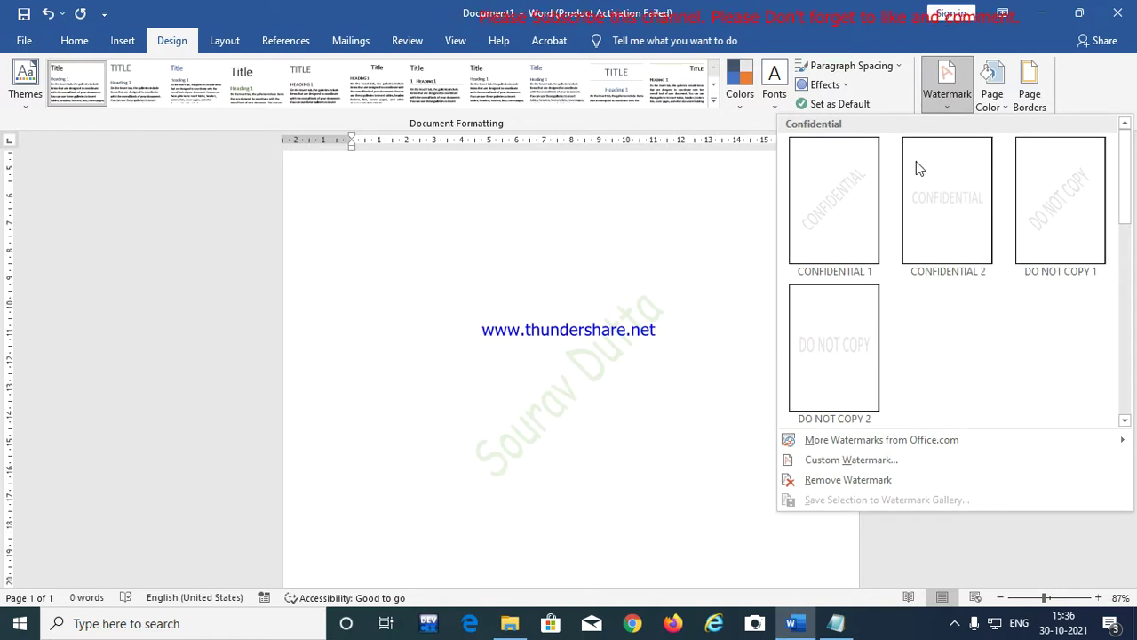
pyautogui.click(817, 478)
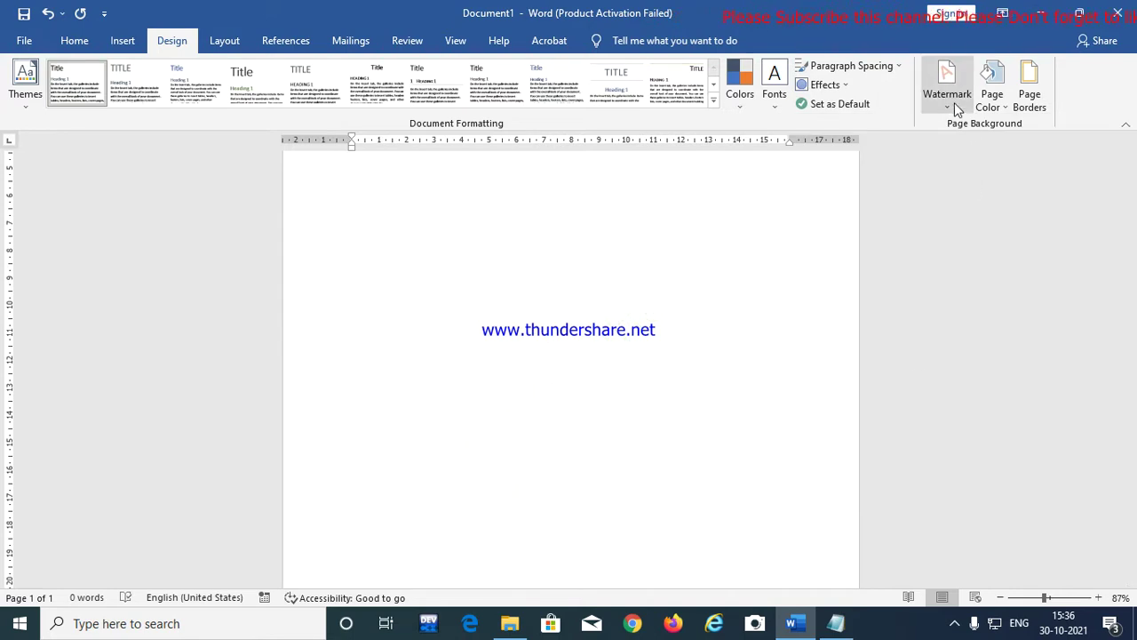
pyautogui.click(954, 102)
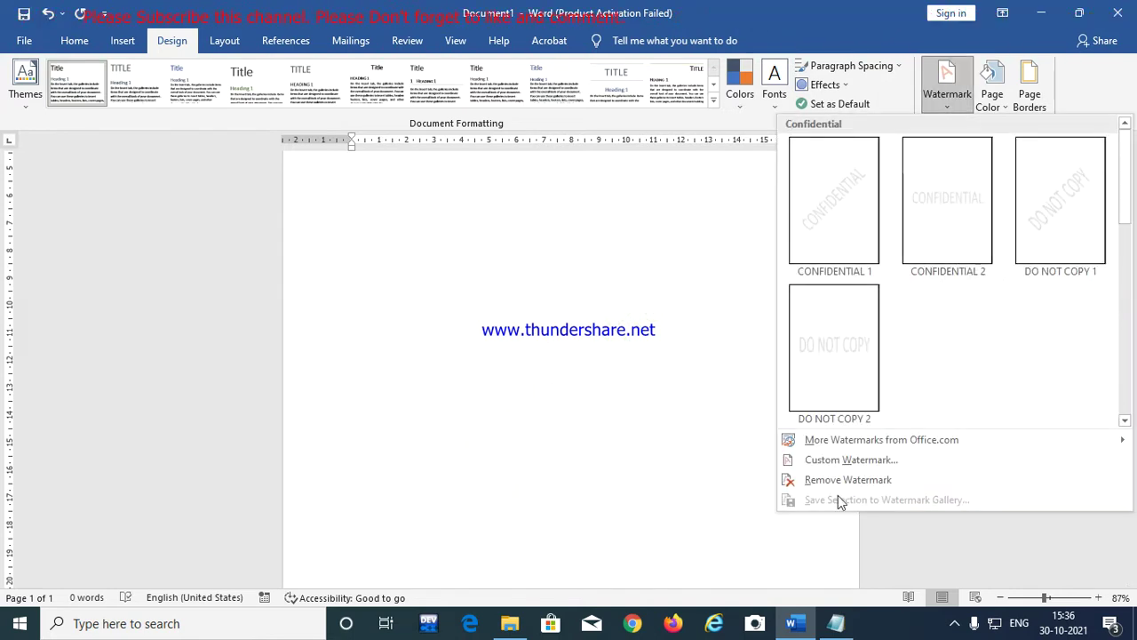
pyautogui.click(890, 458)
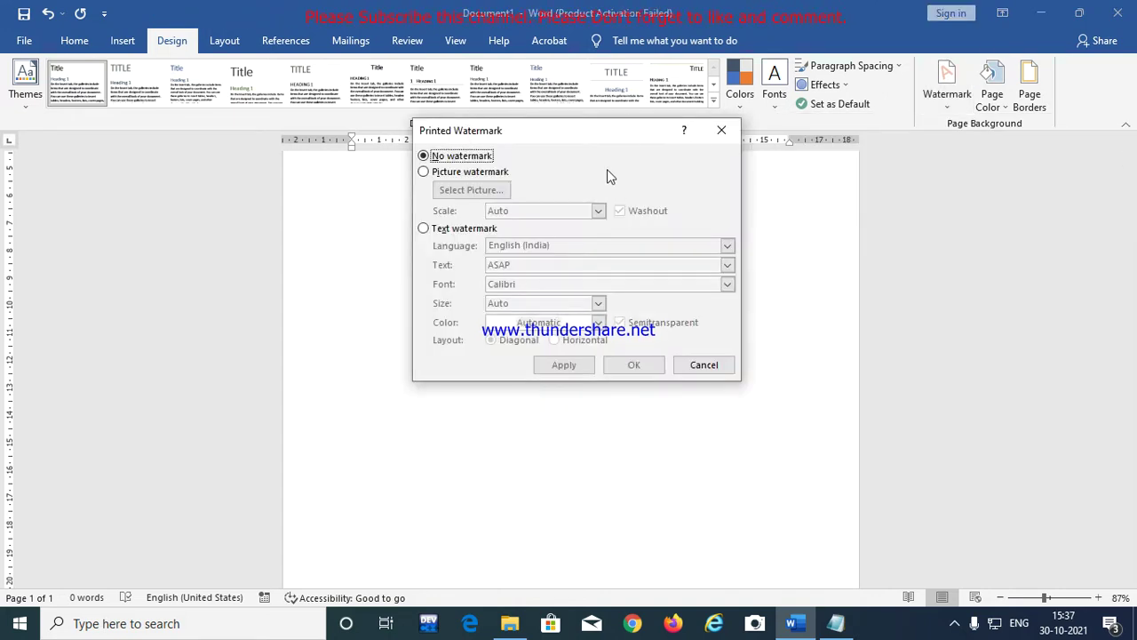
pyautogui.click(425, 173)
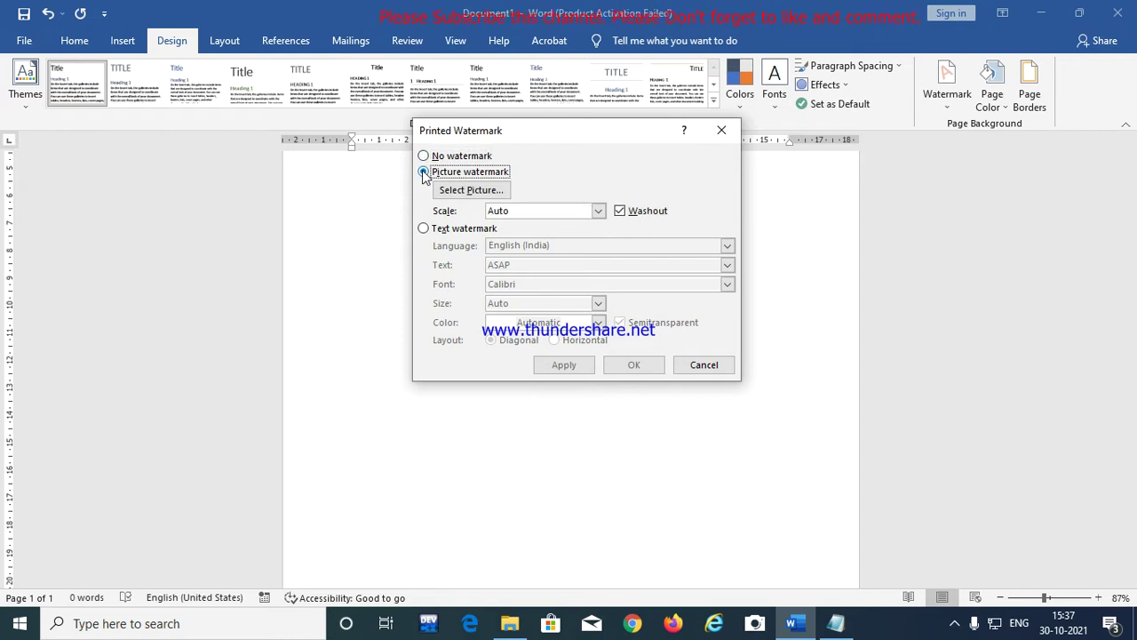
# Search online pictures for 'Parrot' and insert the blue-and-yellow macaw photo as the watermark
pyautogui.click(484, 197)
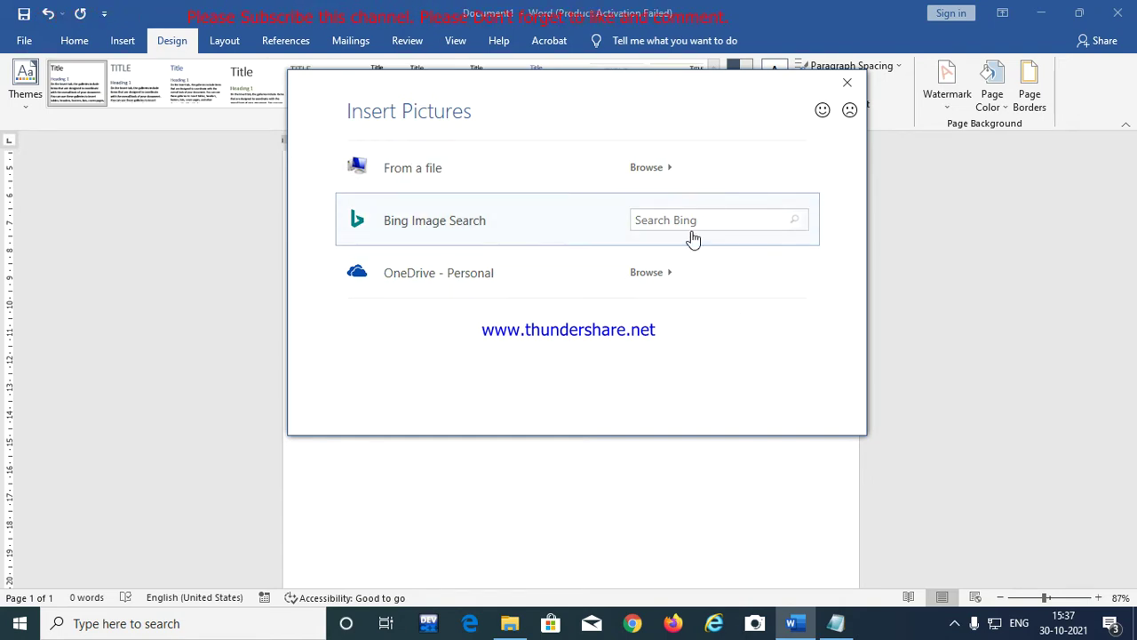
pyautogui.click(655, 219)
pyautogui.write('Parrot')
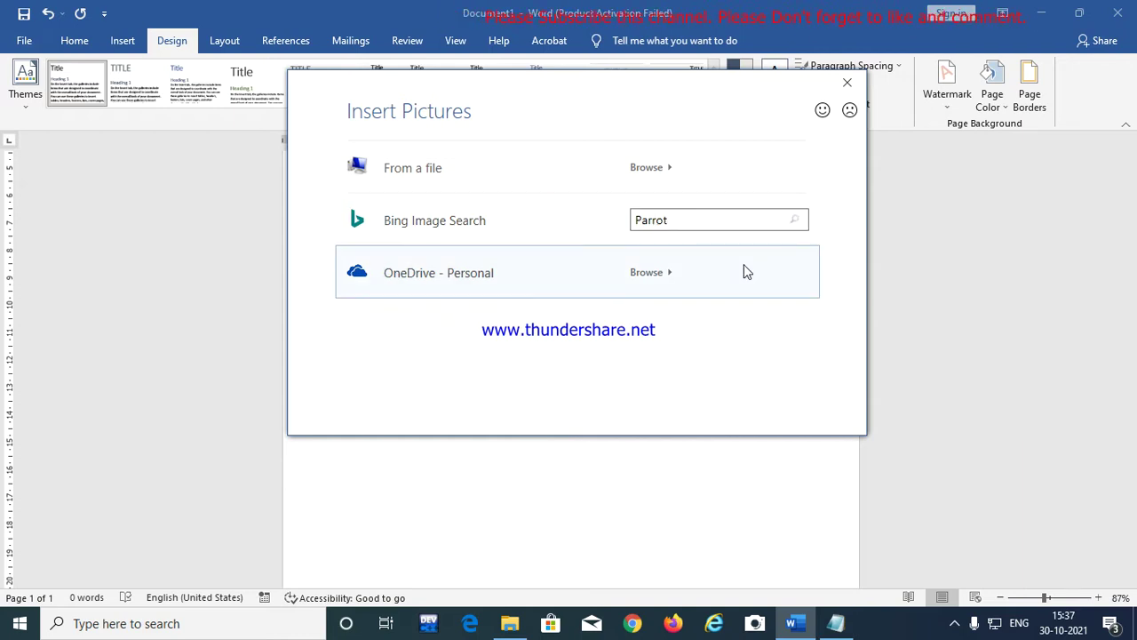
pyautogui.press('Return')
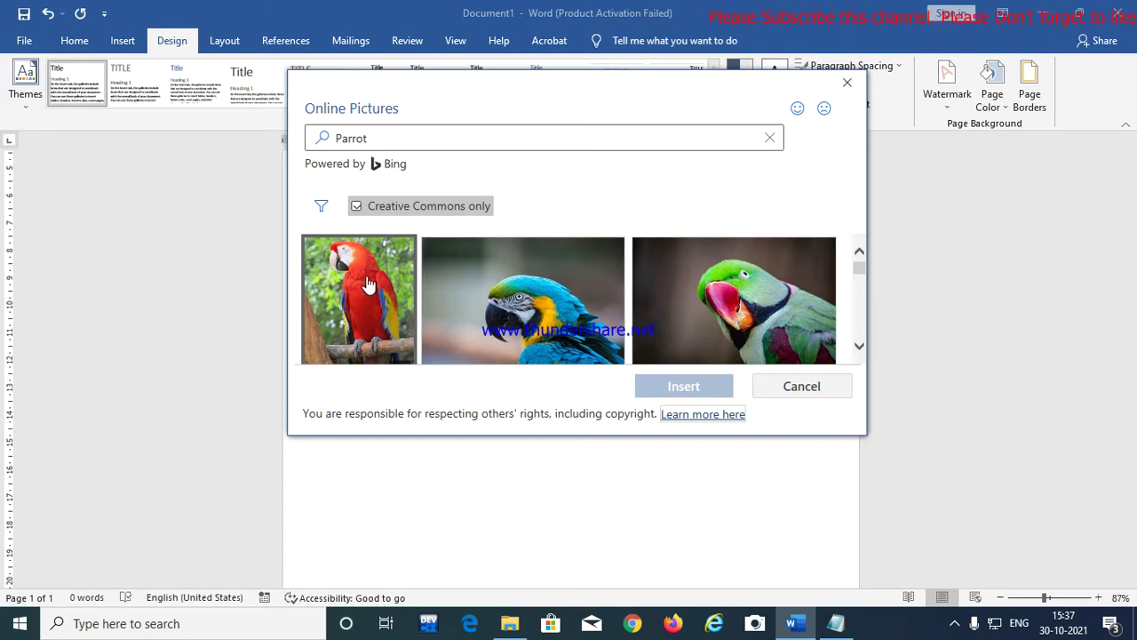
pyautogui.click(560, 293)
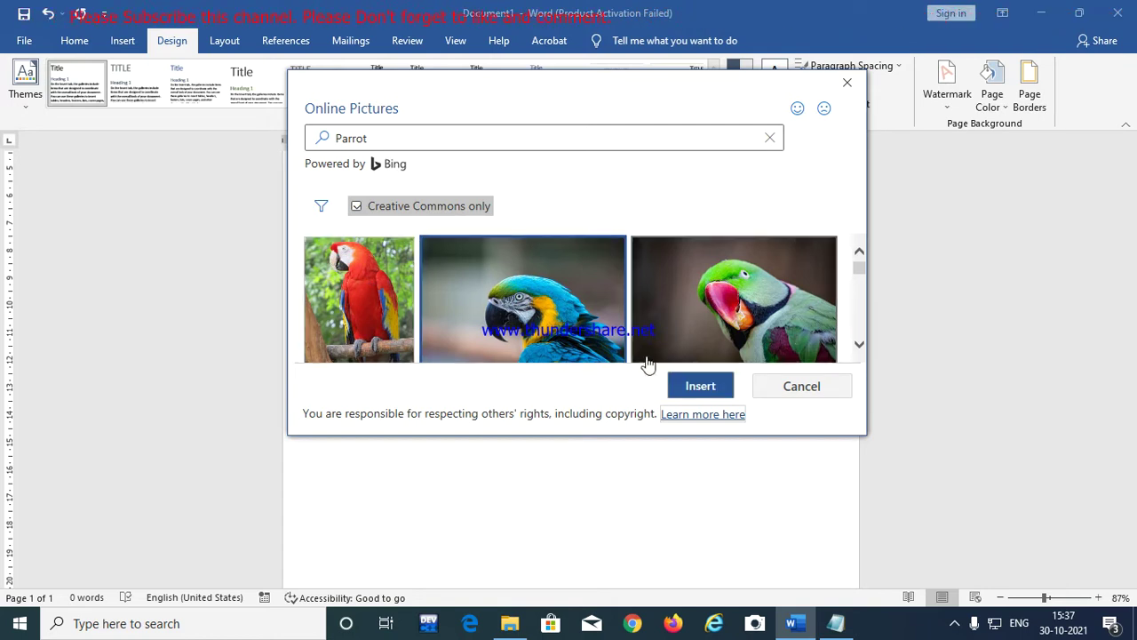
pyautogui.click(701, 387)
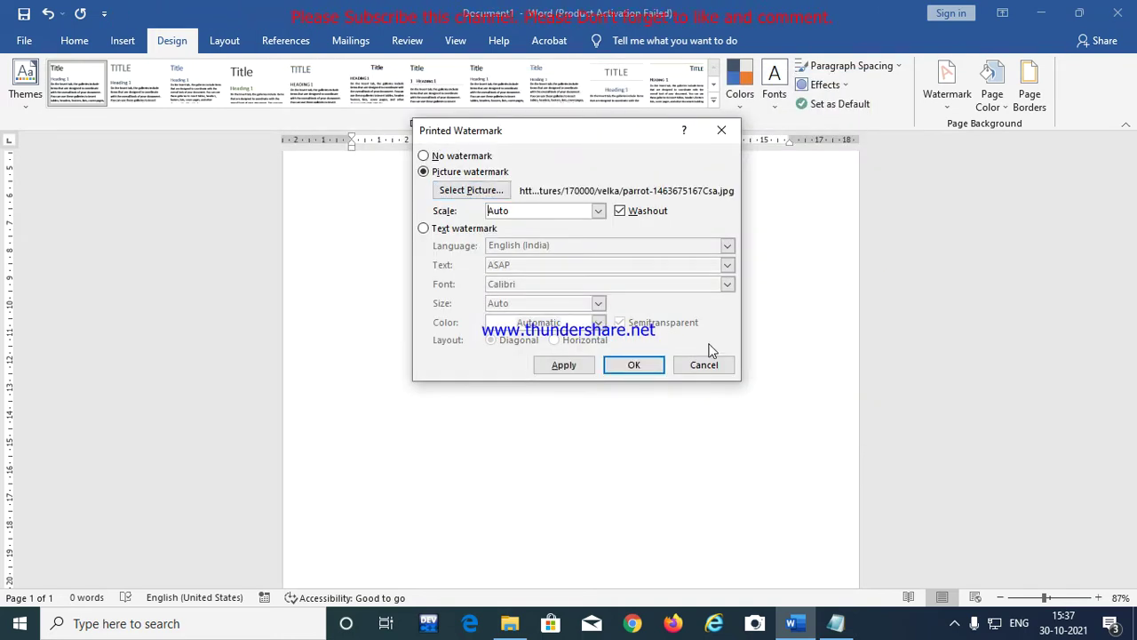
# Apply the washed-out macaw picture watermark and scroll to view it on the page
pyautogui.click(553, 364)
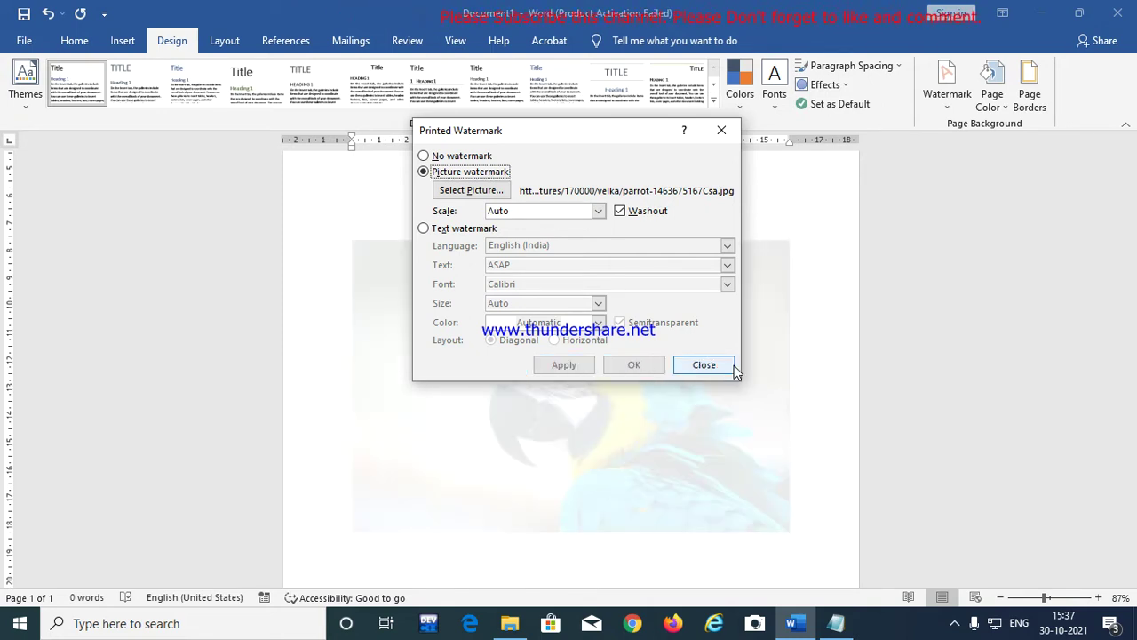
pyautogui.click(729, 365)
pyautogui.scroll(-1, 585, 218)
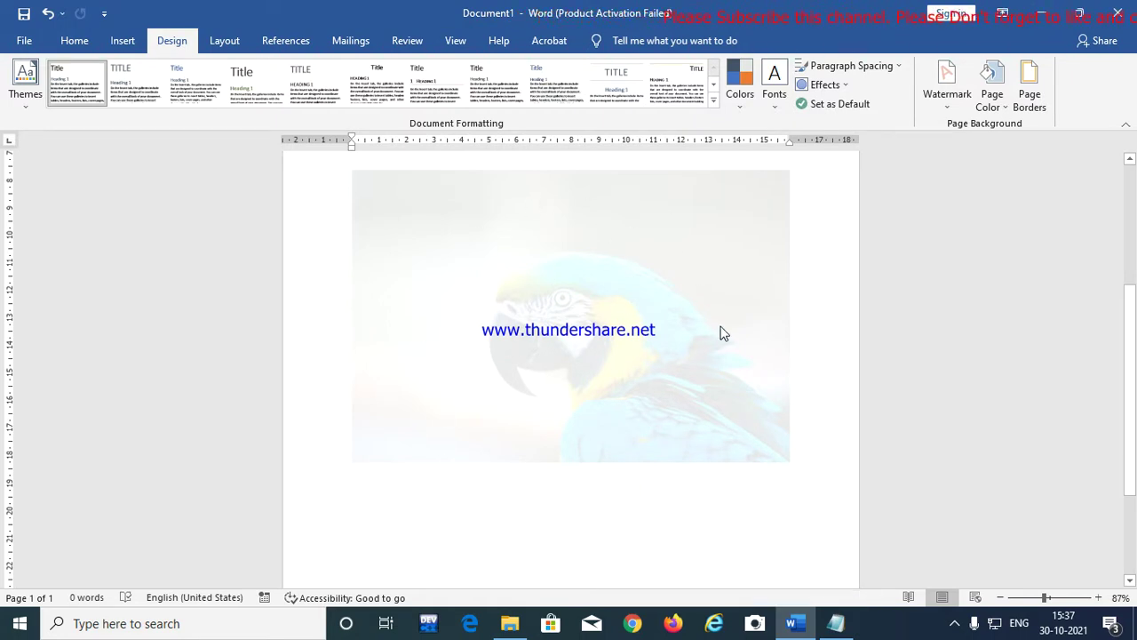
pyautogui.scroll(2, 800, 326)
pyautogui.scroll(-2, 734, 361)
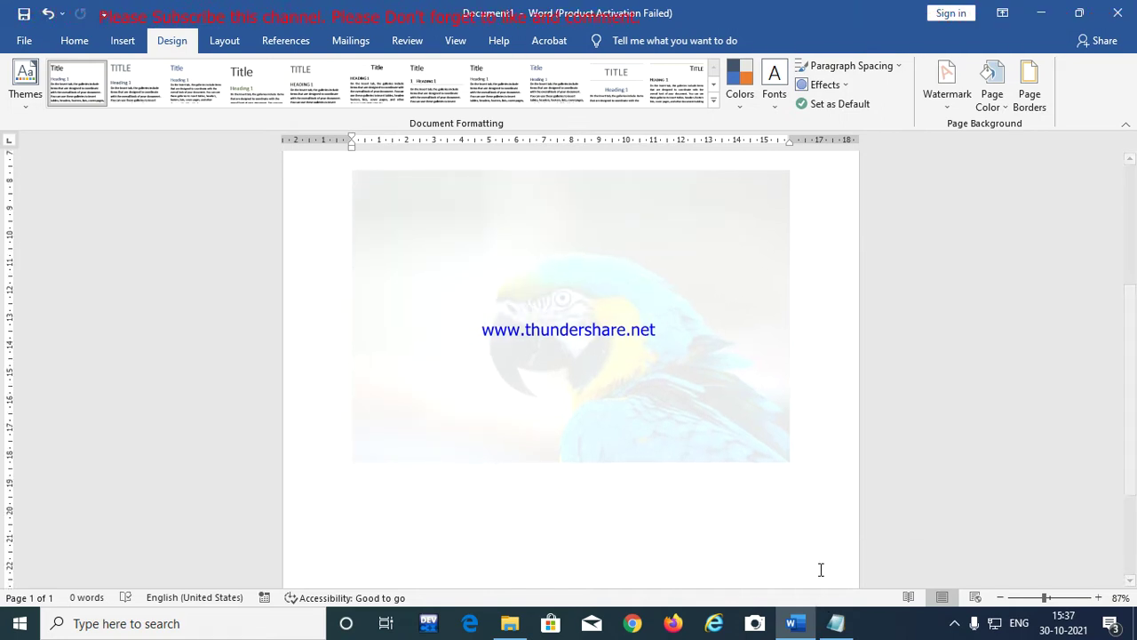
# Remove the macaw watermark from the page
pyautogui.click(947, 89)
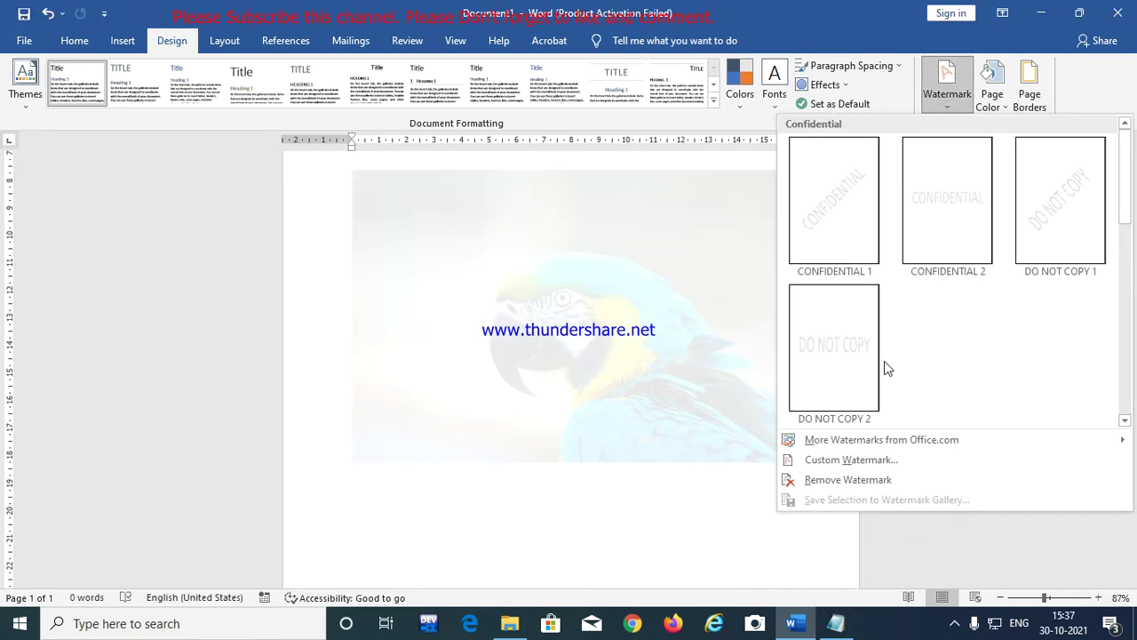
pyautogui.click(883, 484)
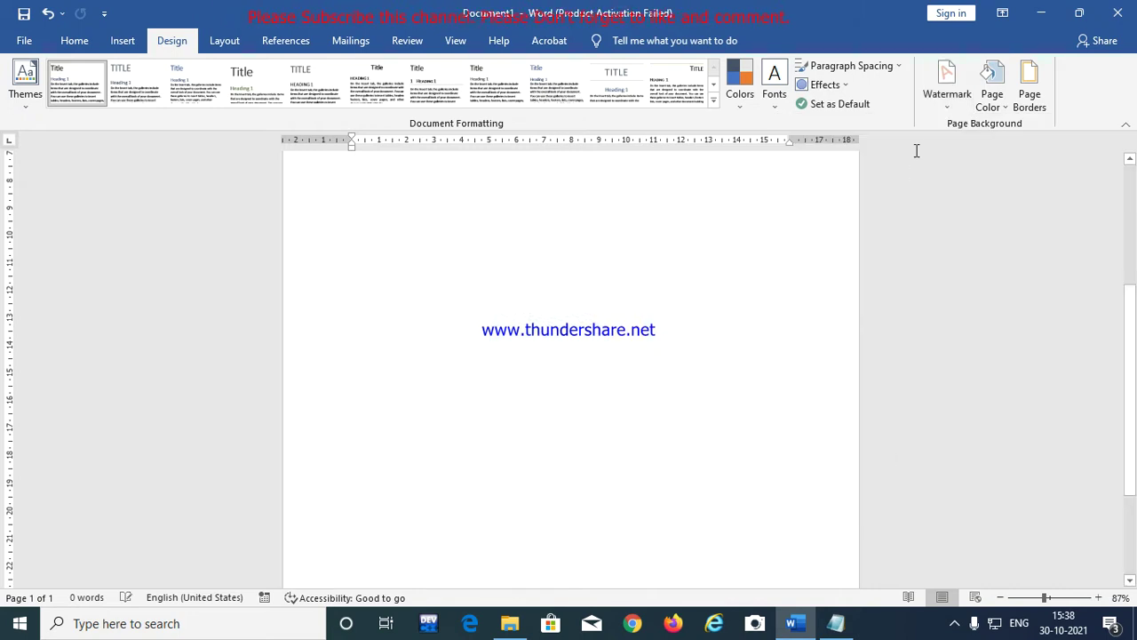
pyautogui.click(941, 103)
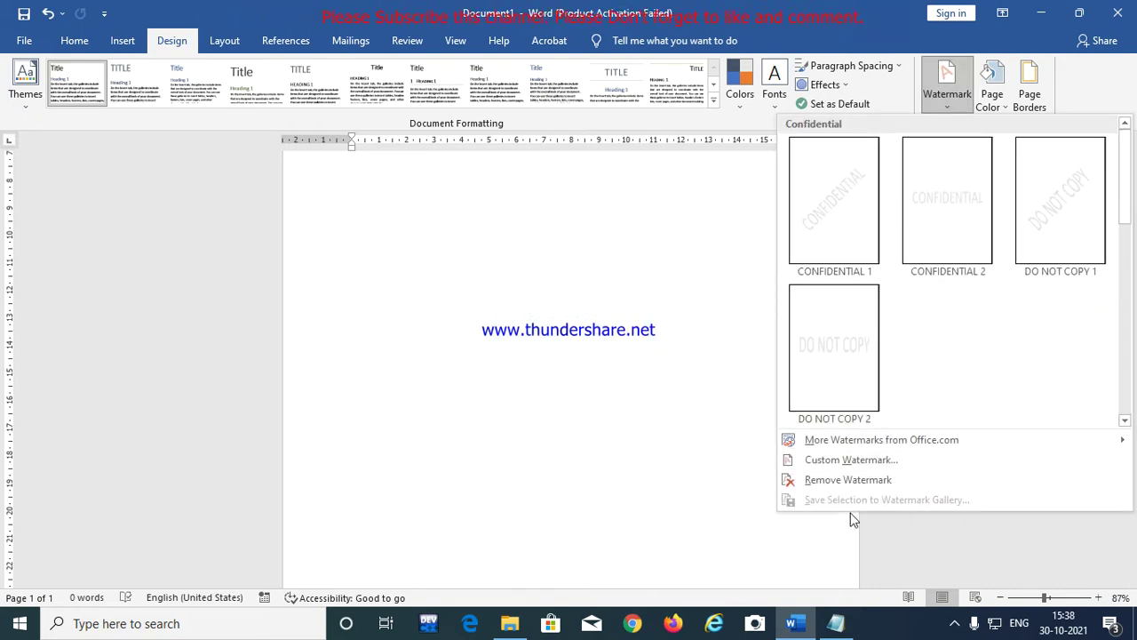
# Apply car.jpg from the Pictures folder as a washed-out picture watermark on the page
pyautogui.click(888, 462)
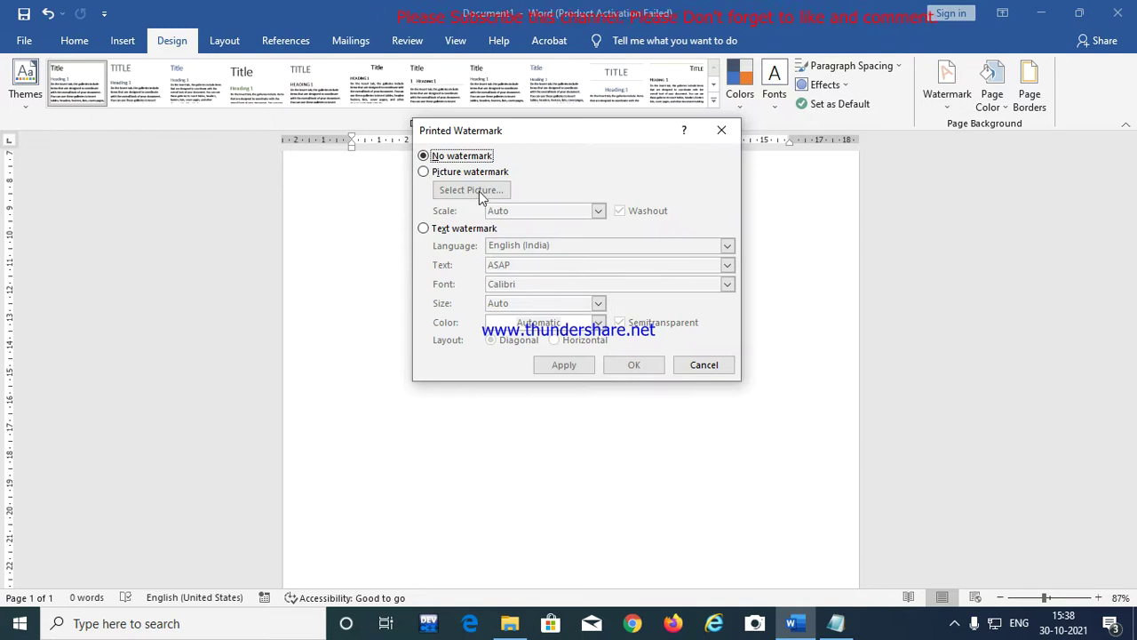
pyautogui.click(472, 175)
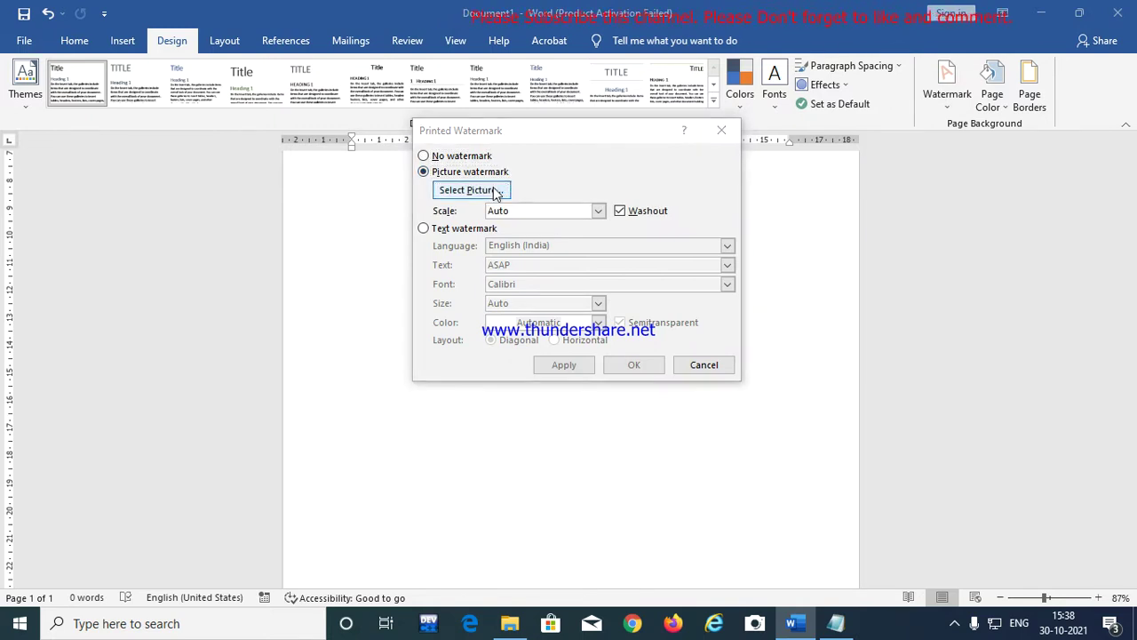
pyautogui.click(480, 190)
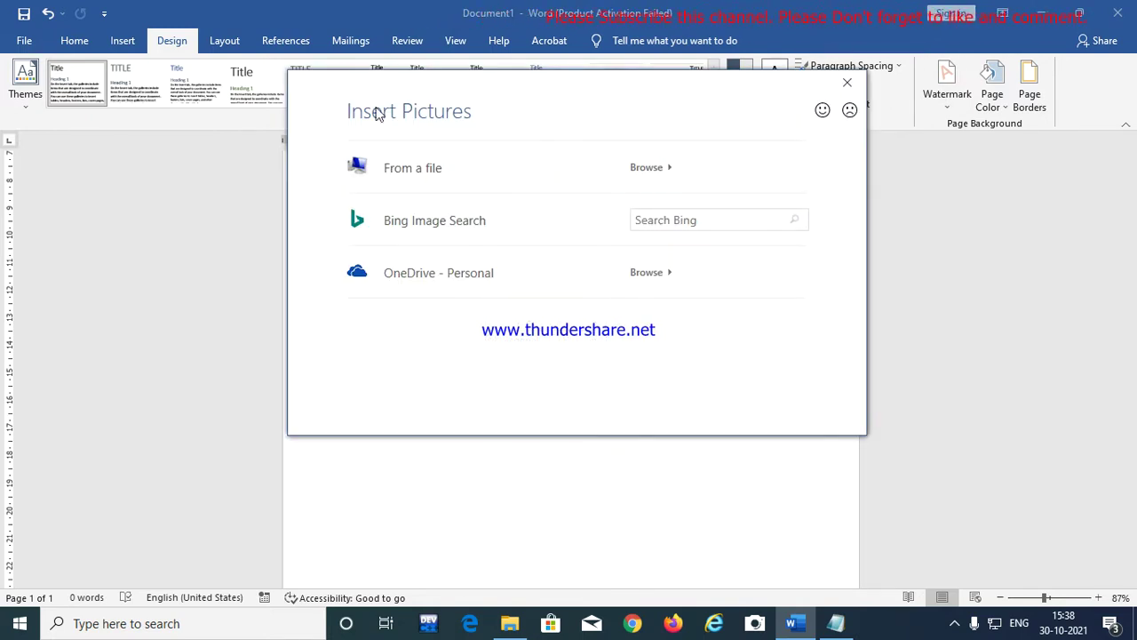
pyautogui.click(425, 173)
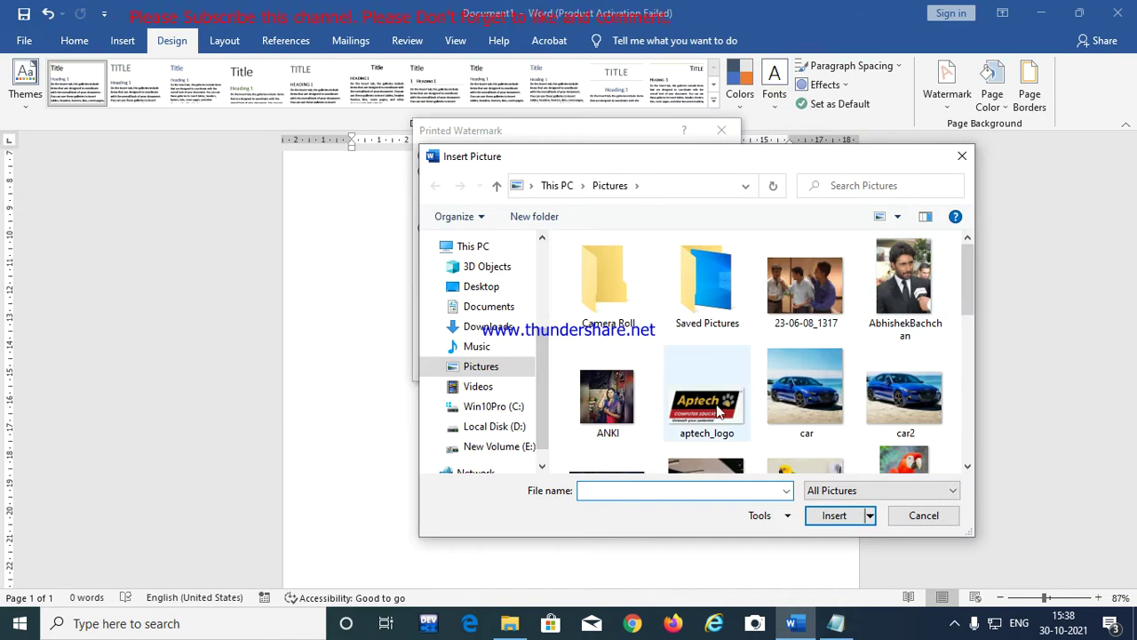
pyautogui.click(796, 400)
pyautogui.click(832, 521)
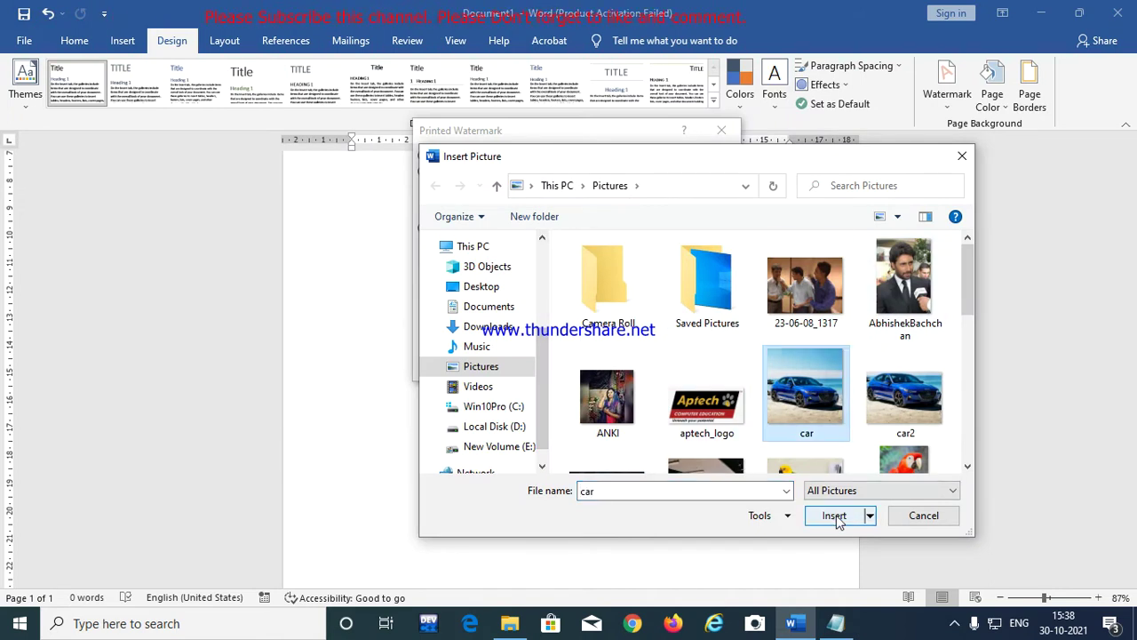
pyautogui.click(586, 367)
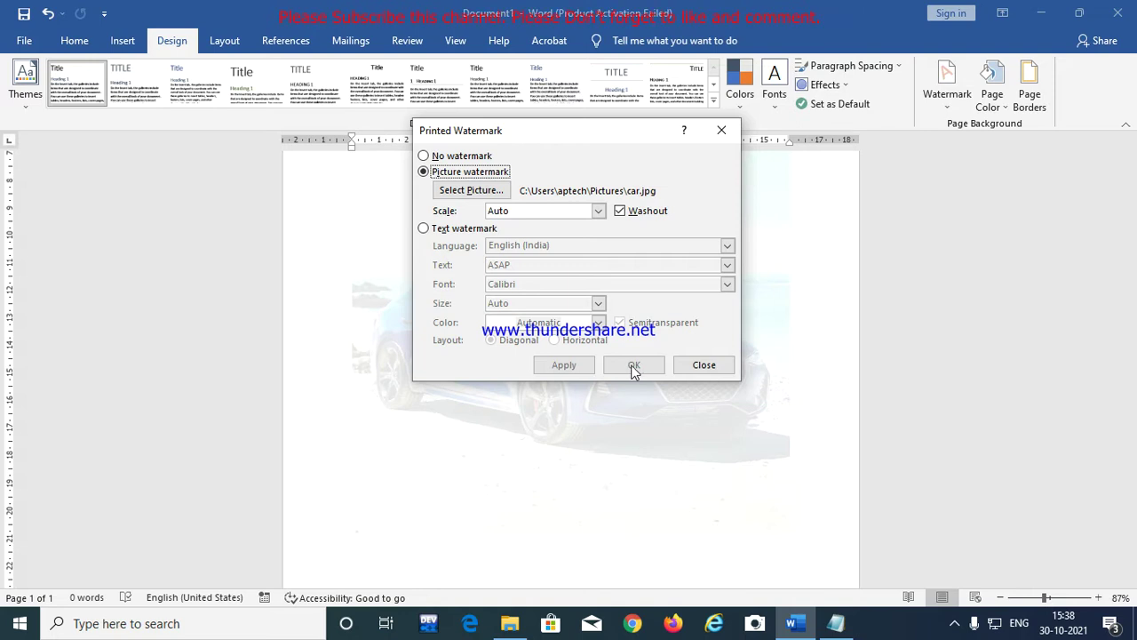
pyautogui.click(702, 364)
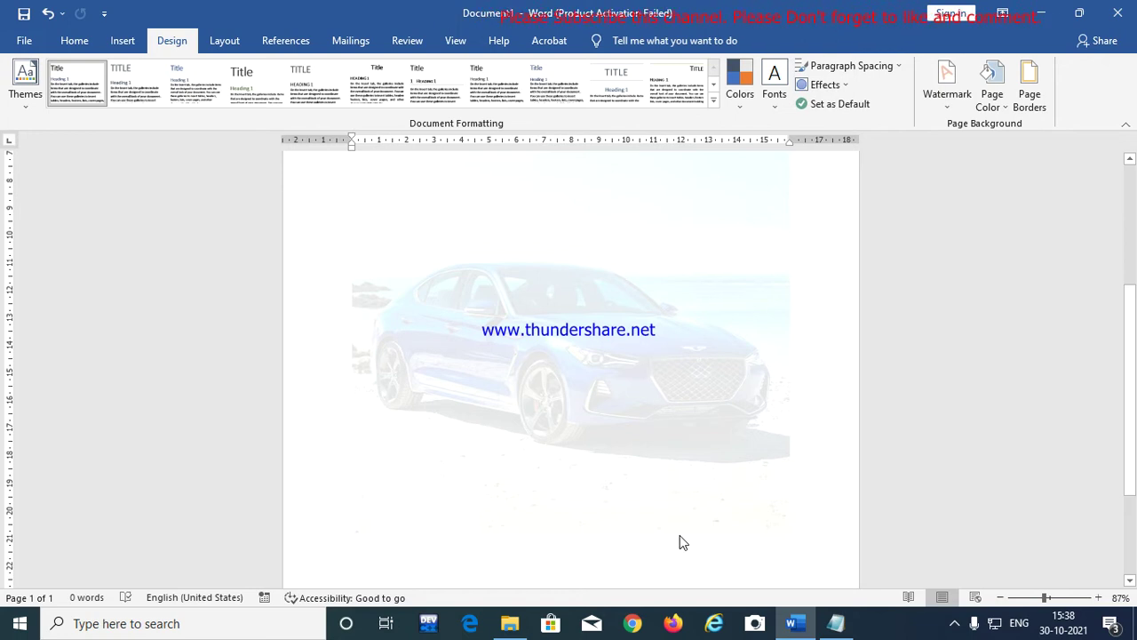
pyautogui.click(948, 89)
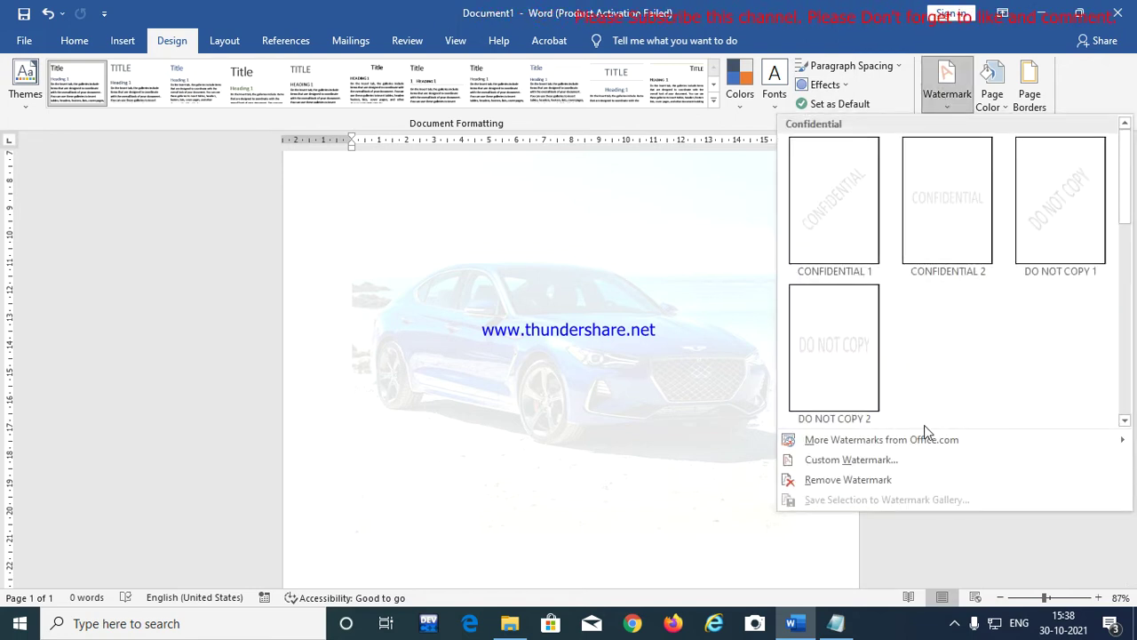
# Remove the car watermark and set the page colour to Blue, Accent 5, Lighter 40%
pyautogui.click(864, 481)
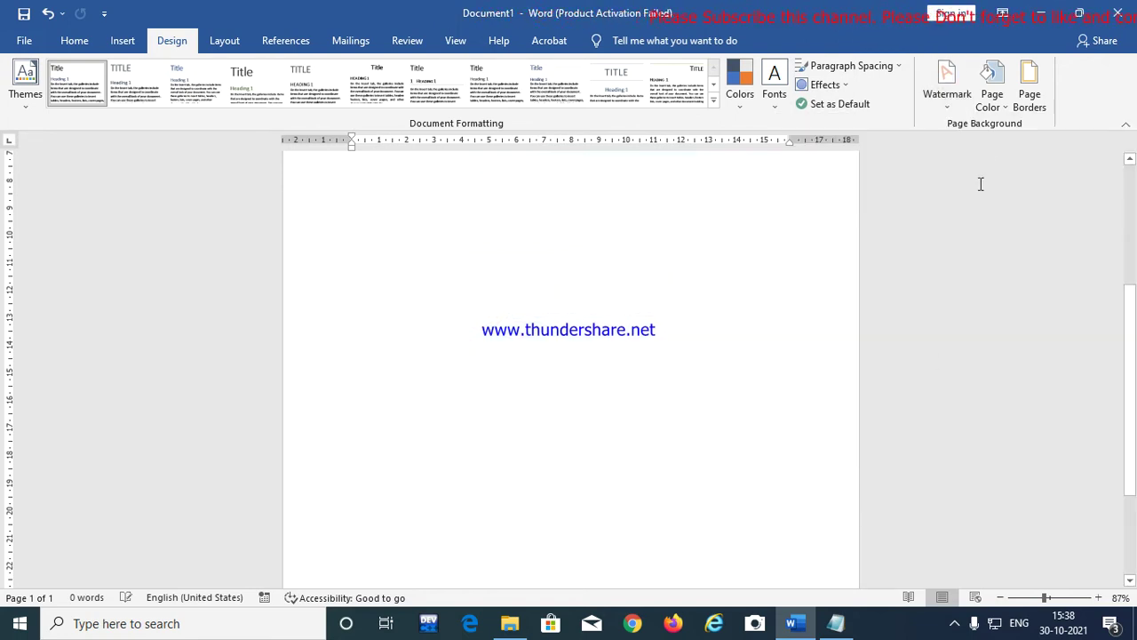
pyautogui.click(1005, 108)
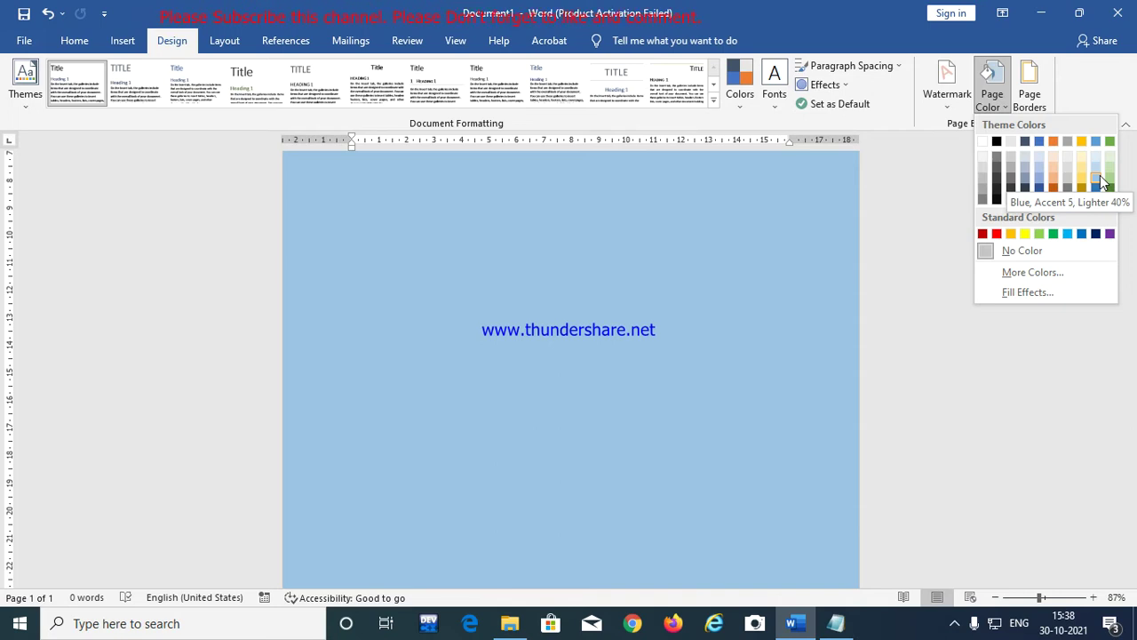
pyautogui.click(1096, 176)
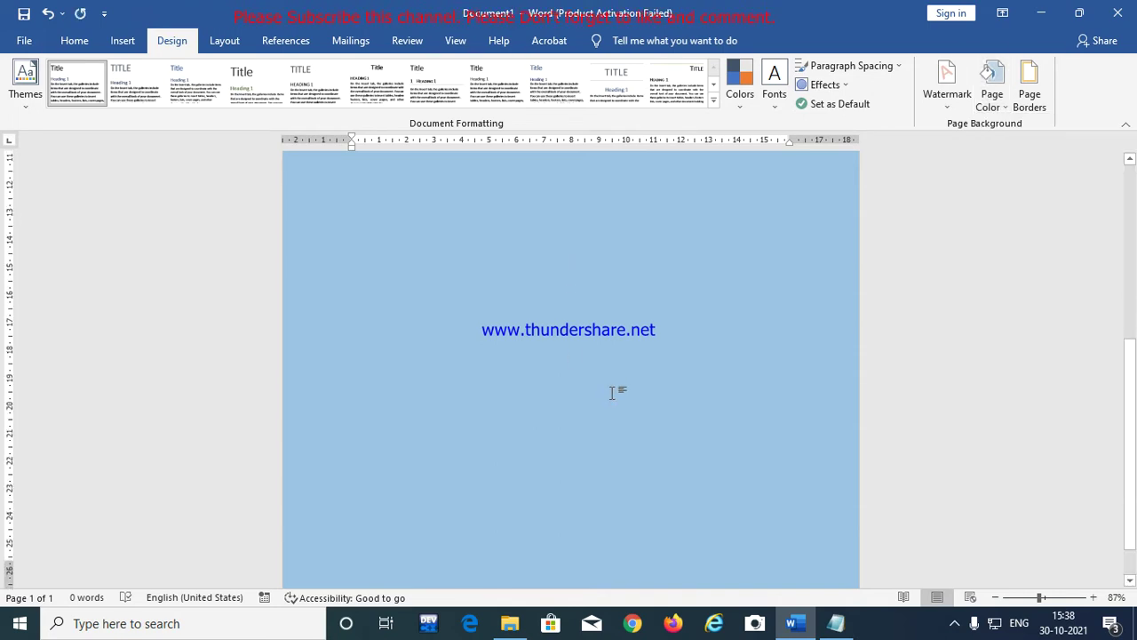
# Add blank lines to extend the document, then set the page colour back to No Color
pyautogui.press('Return')
pyautogui.press('Return')
pyautogui.press('Return')
pyautogui.press('Return')
pyautogui.press('Return')
pyautogui.press('Return')
pyautogui.press('Return')
pyautogui.press('Return')
pyautogui.press('Return')
pyautogui.press('Return')
pyautogui.press('Return')
pyautogui.press('Return')
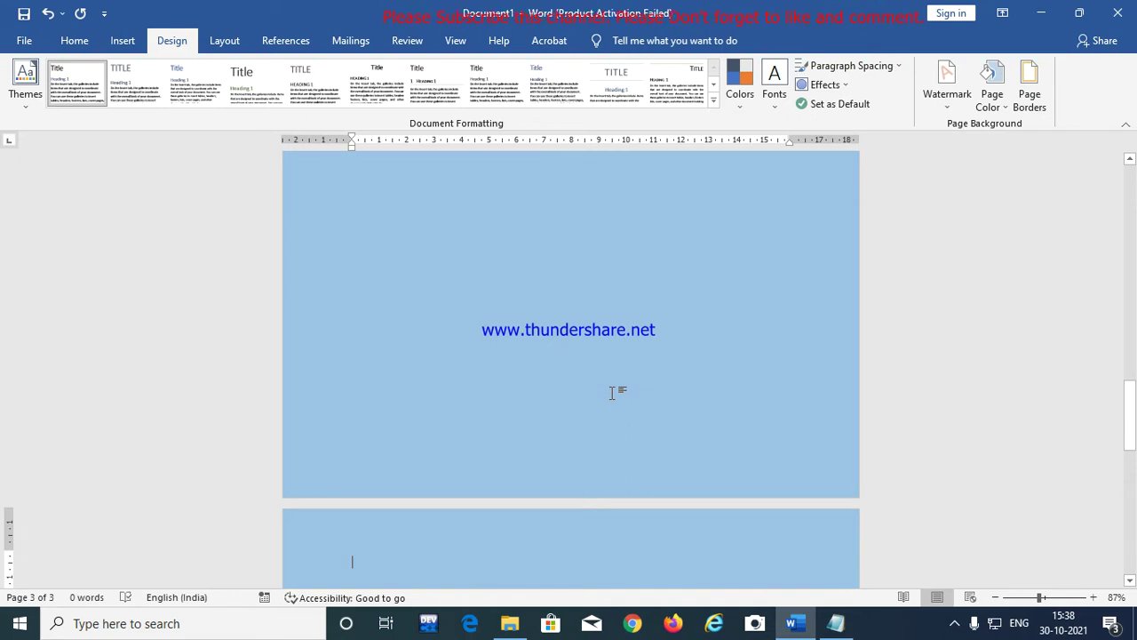
pyautogui.press('Return')
pyautogui.press('Return')
pyautogui.press('Return')
pyautogui.press('Return')
pyautogui.press('Return')
pyautogui.press('Return')
pyautogui.press('Return')
pyautogui.press('Return')
pyautogui.press('Return')
pyautogui.press('Return')
pyautogui.press('BackSpace')
pyautogui.press('BackSpace')
pyautogui.press('BackSpace')
pyautogui.press('BackSpace')
pyautogui.press('BackSpace')
pyautogui.press('BackSpace')
pyautogui.press('BackSpace')
pyautogui.press('BackSpace')
pyautogui.press('BackSpace')
pyautogui.press('BackSpace')
pyautogui.press('BackSpace')
pyautogui.press('BackSpace')
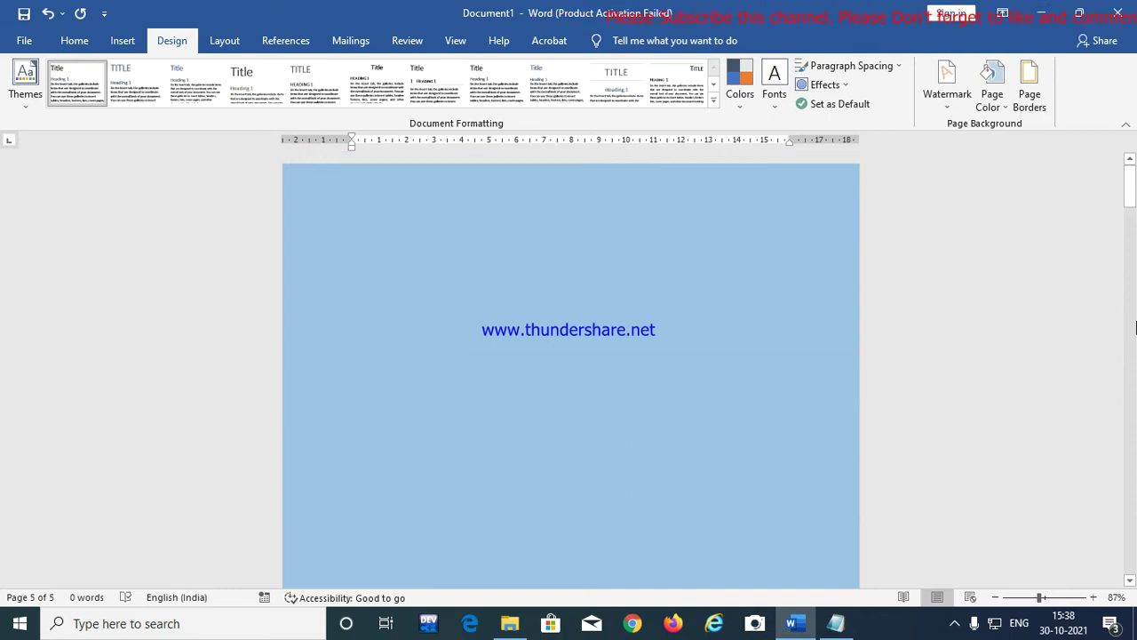
pyautogui.click(1000, 106)
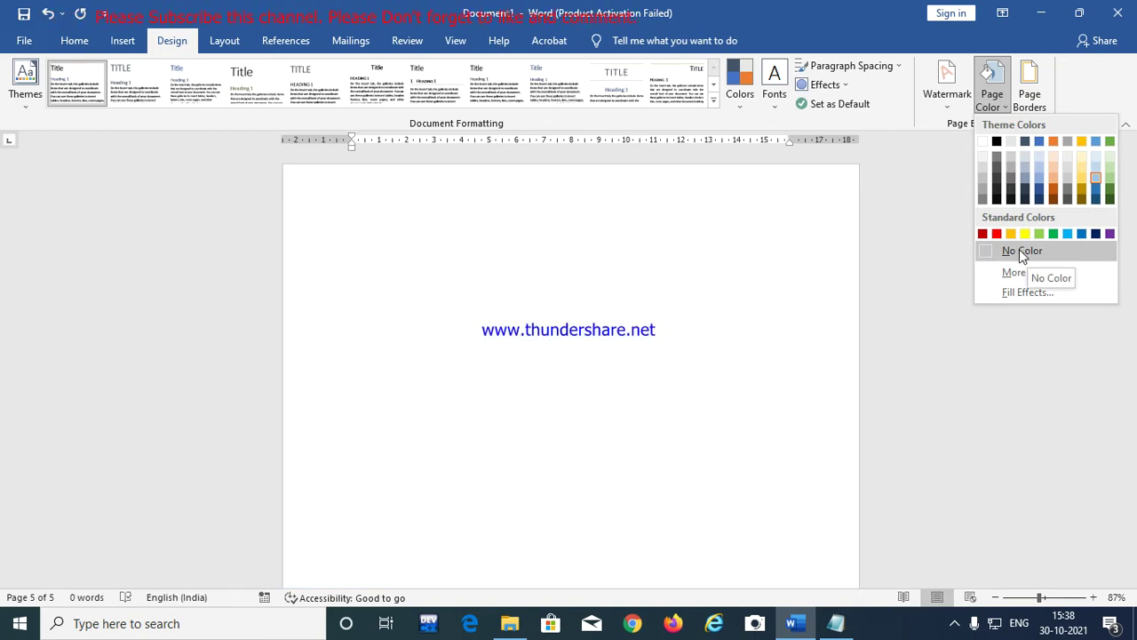
pyautogui.click(1020, 251)
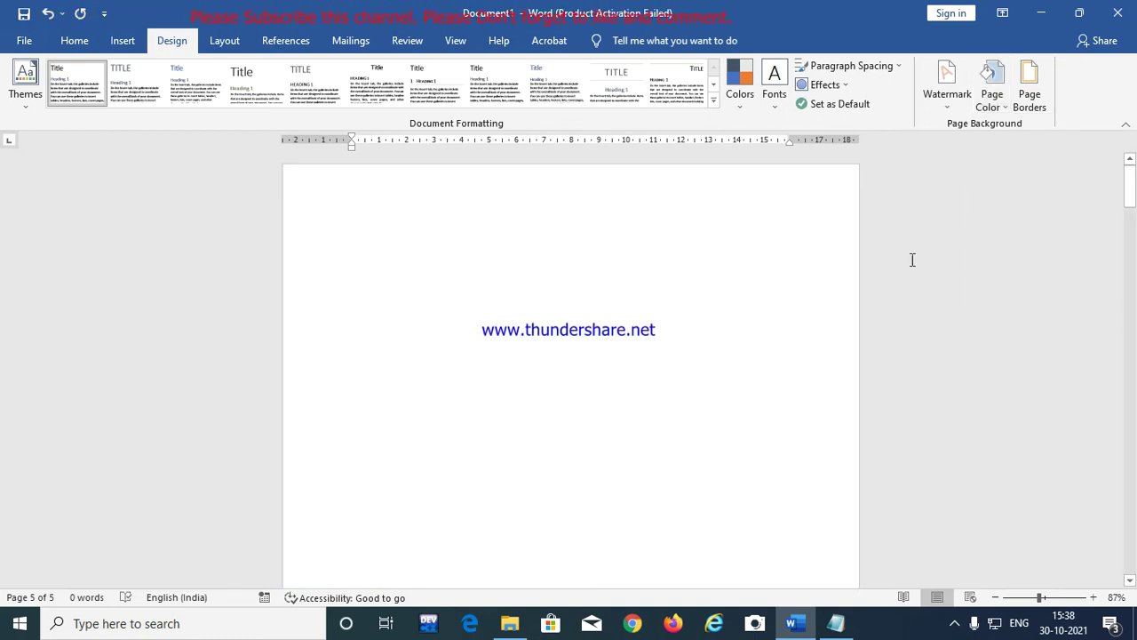
# Add a dashed green 1½ pt box border around the pages
pyautogui.click(1040, 93)
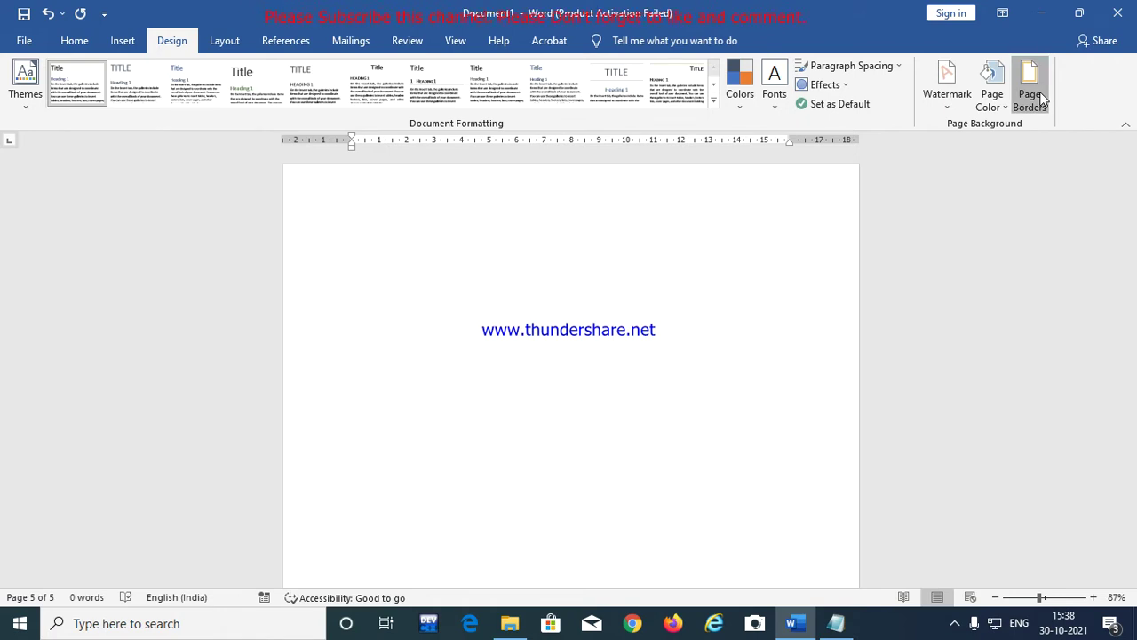
pyautogui.moveTo(357, 19); pyautogui.dragTo(578, 134)
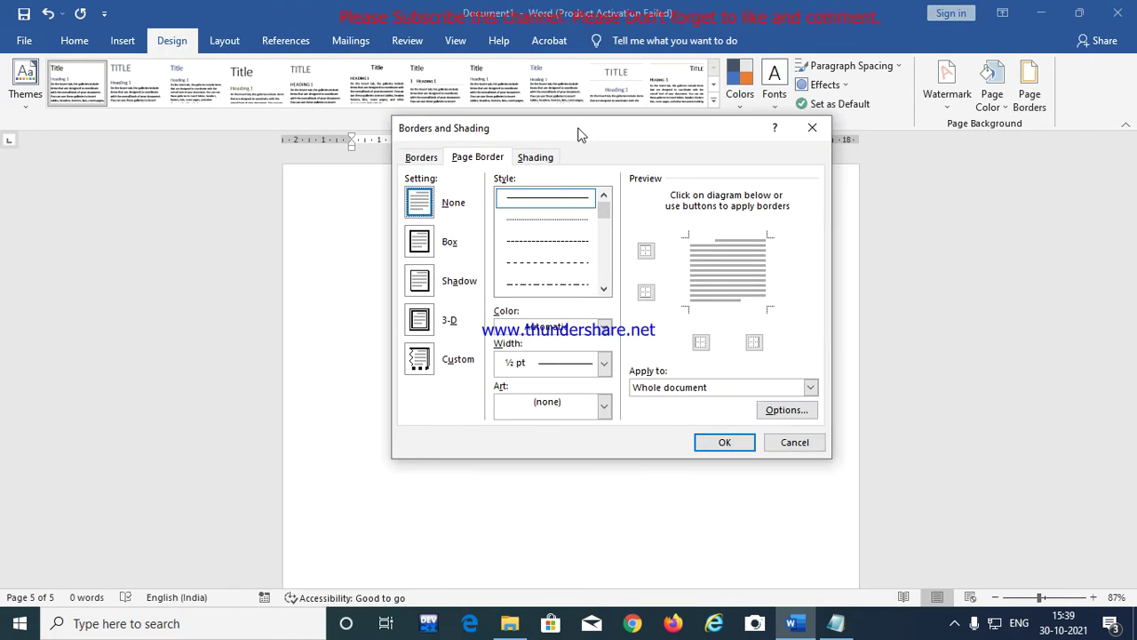
pyautogui.click(419, 244)
pyautogui.click(420, 281)
pyautogui.click(426, 245)
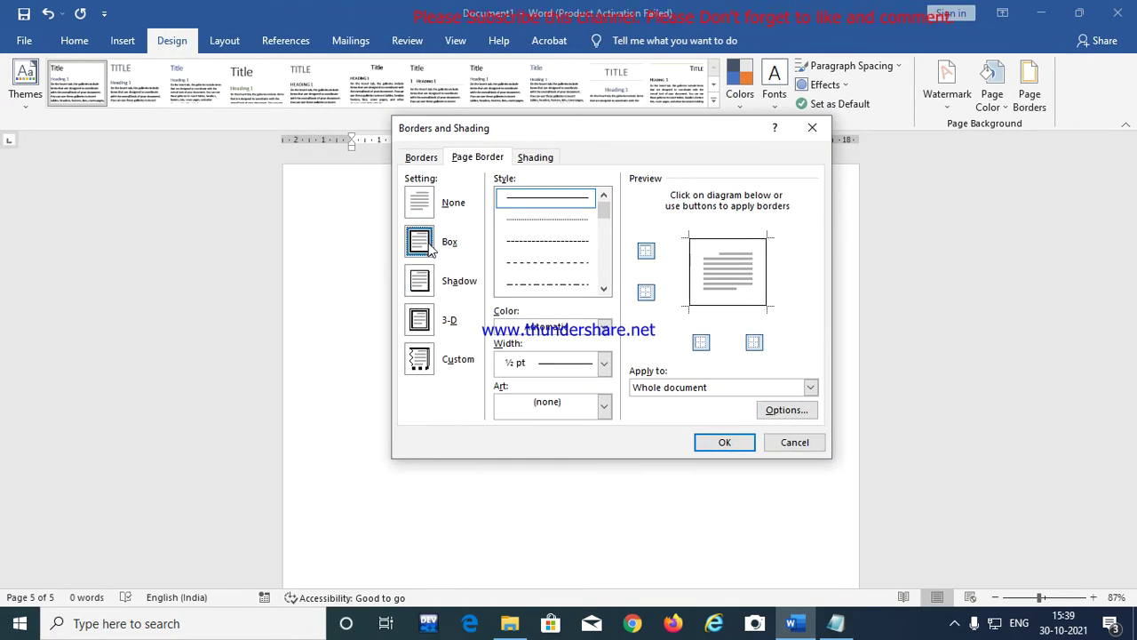
pyautogui.click(575, 241)
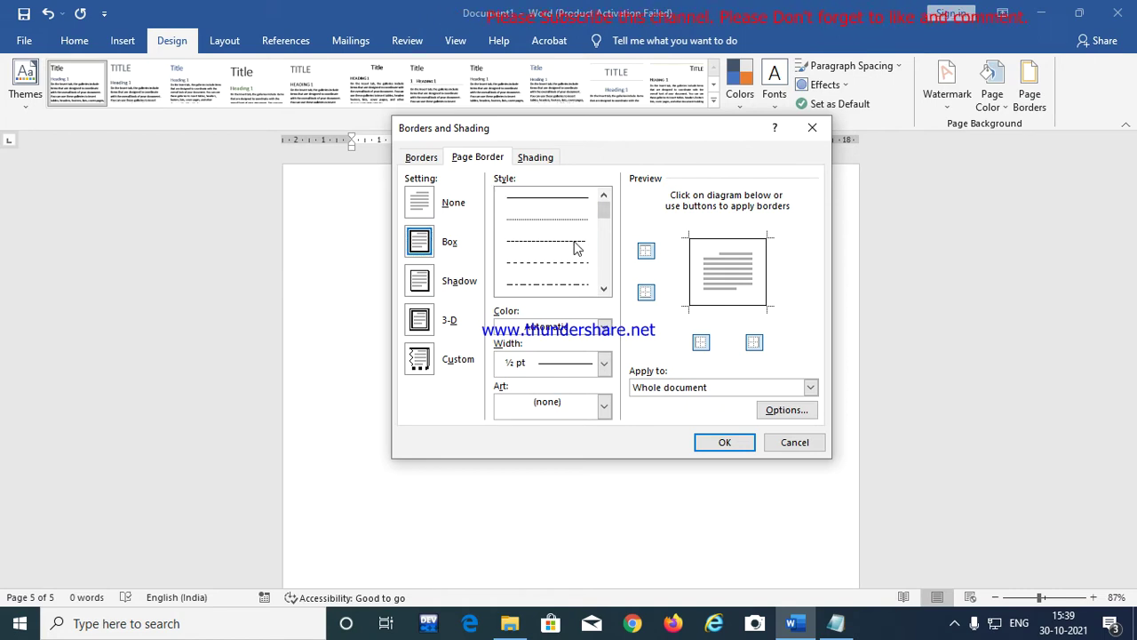
pyautogui.click(604, 328)
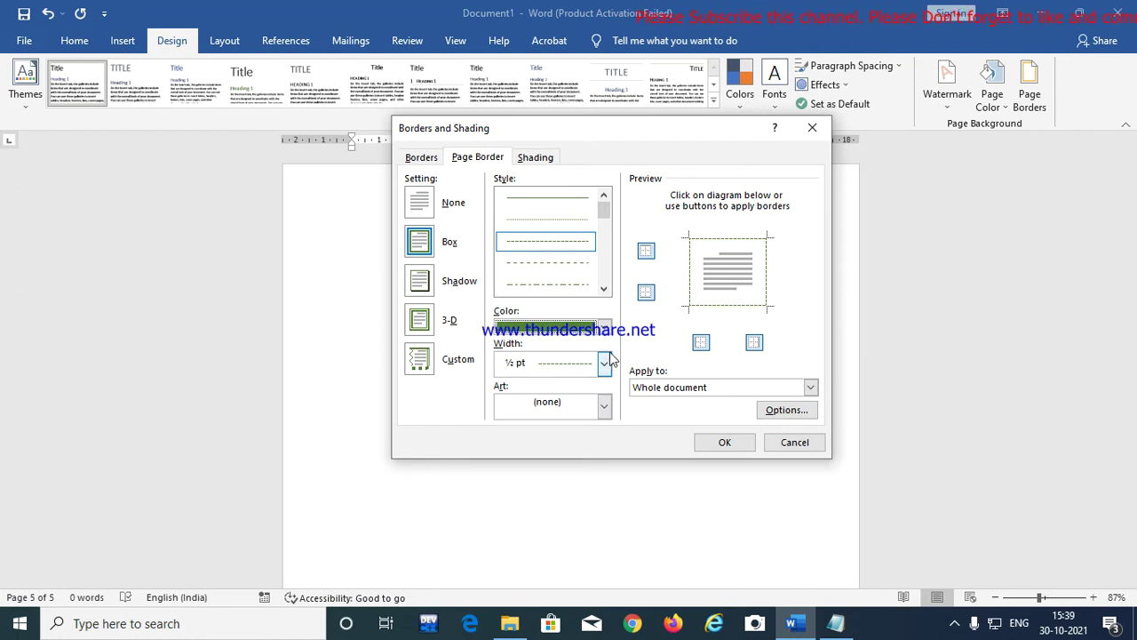
pyautogui.click(606, 364)
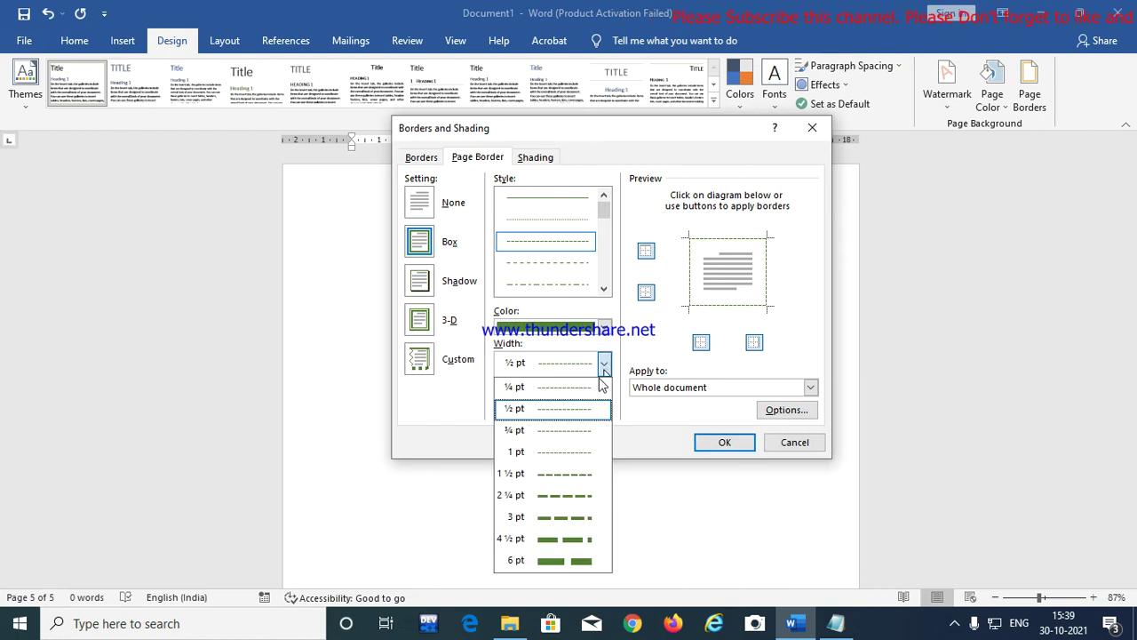
pyautogui.click(582, 478)
pyautogui.click(725, 441)
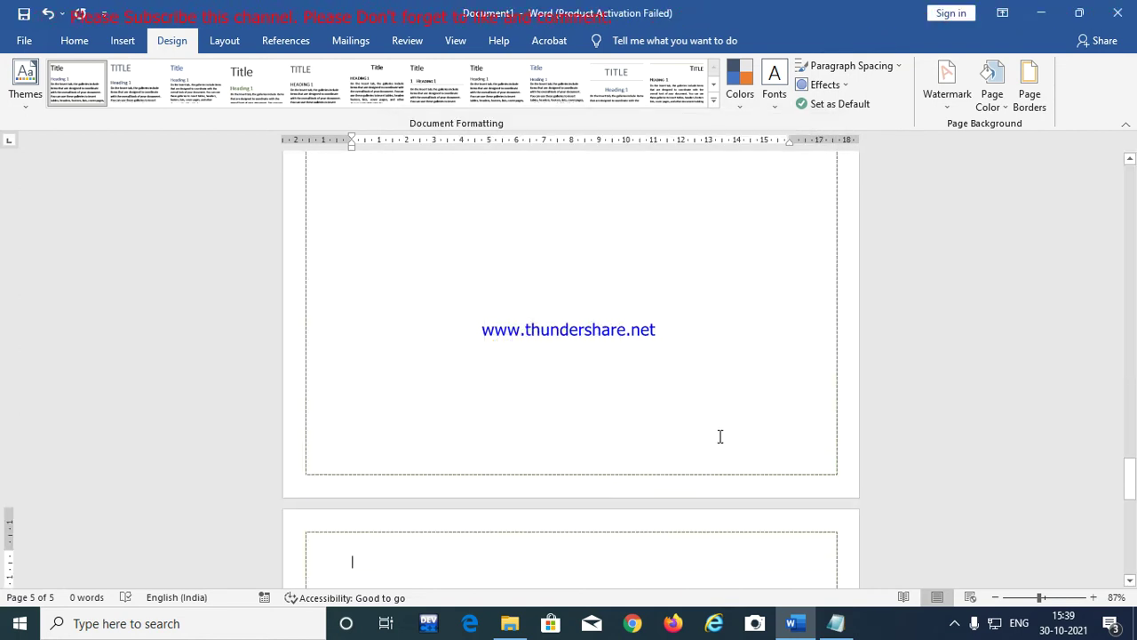
pyautogui.scroll(5, 780, 391)
pyautogui.scroll(5, 780, 391)
pyautogui.scroll(5, 781, 391)
pyautogui.scroll(5, 780, 391)
pyautogui.scroll(5, 780, 391)
pyautogui.scroll(5, 780, 391)
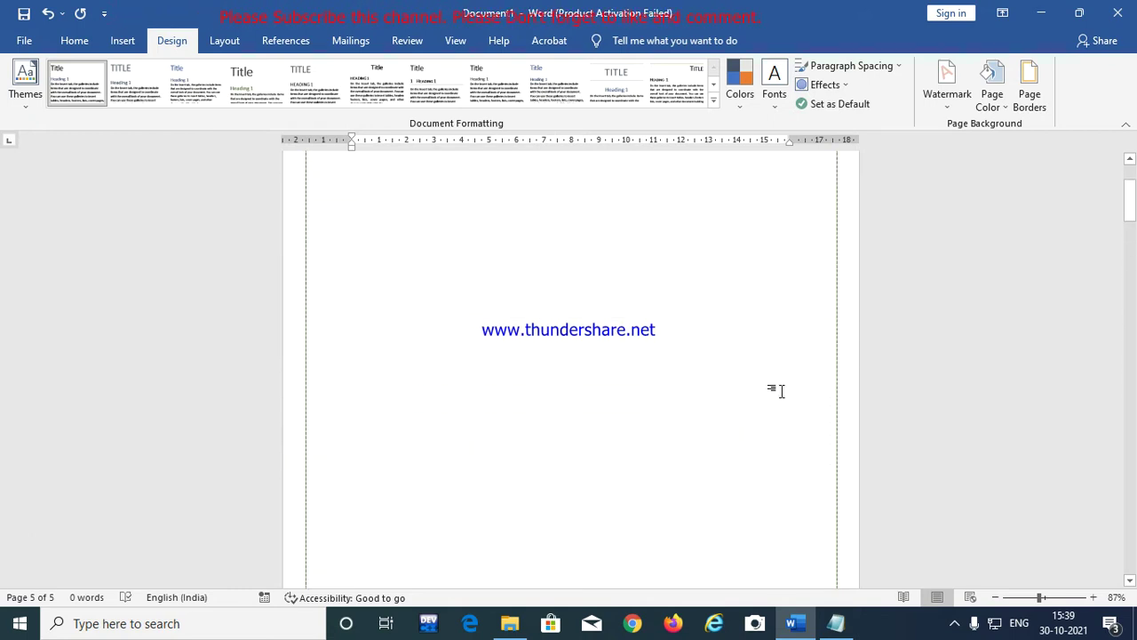
pyautogui.scroll(3, 780, 391)
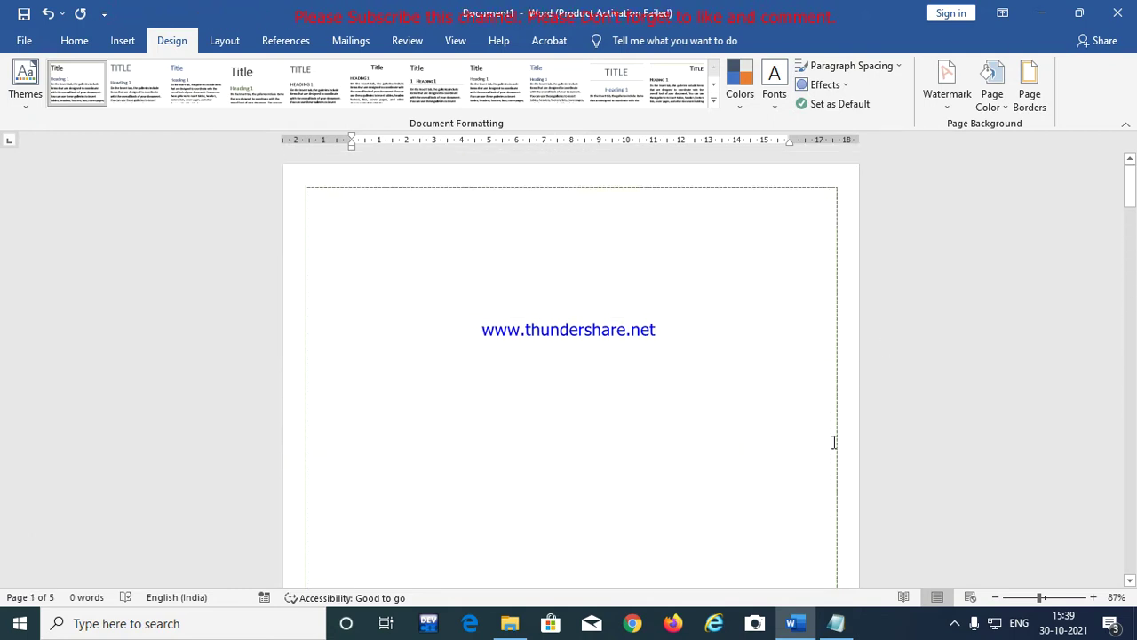
# Set the page border to None to remove the dashed border
pyautogui.click(1029, 93)
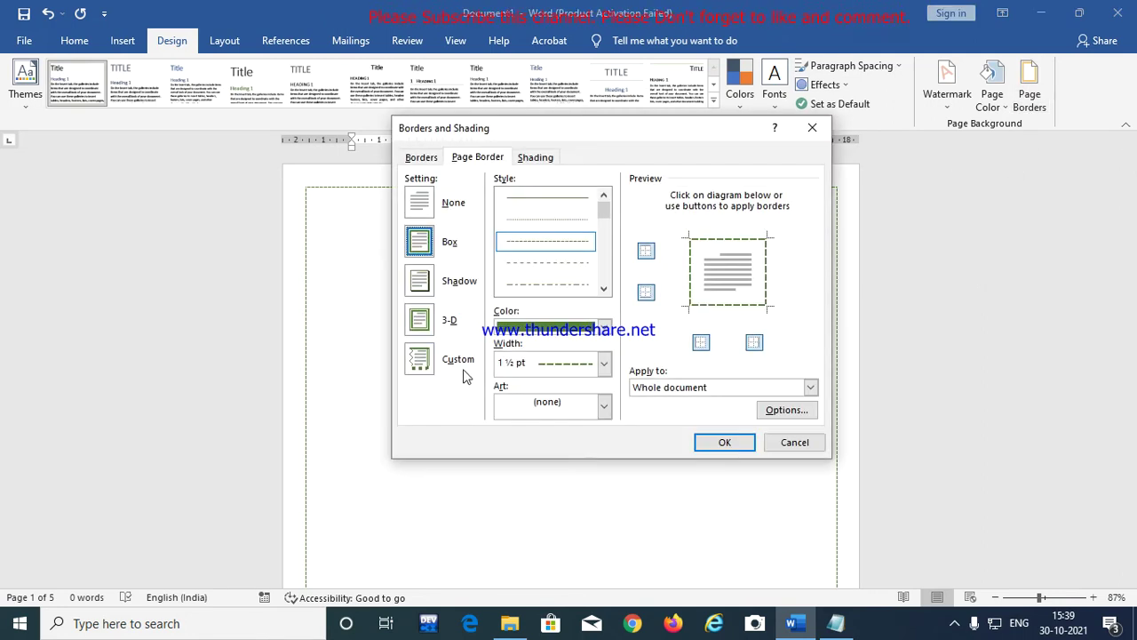
pyautogui.click(420, 204)
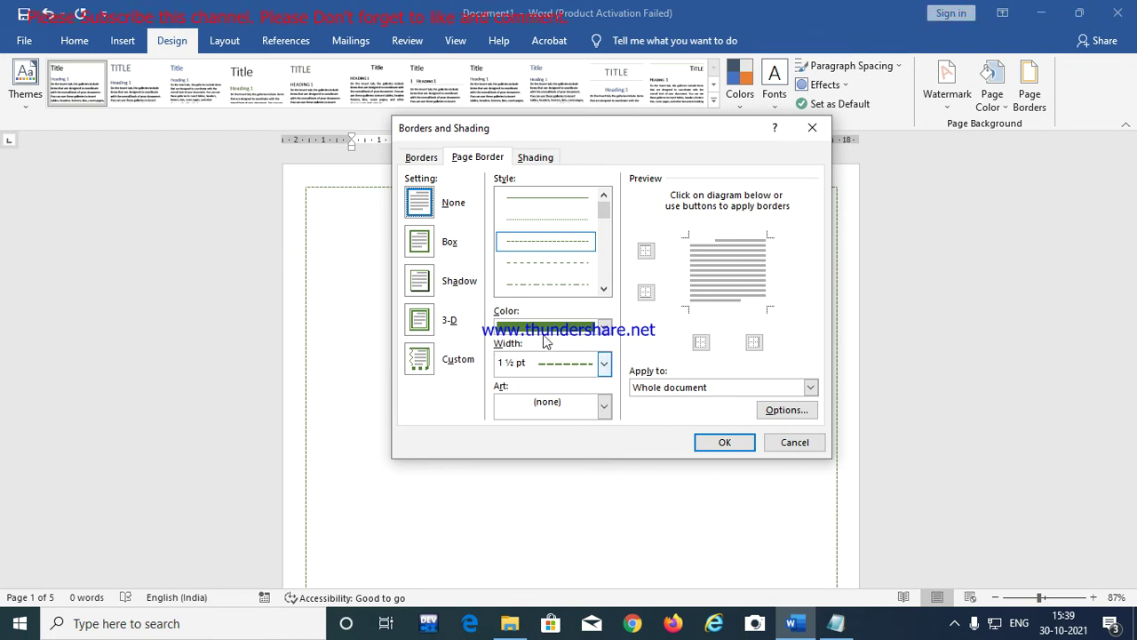
pyautogui.click(721, 441)
pyautogui.scroll(-5, 713, 441)
pyautogui.scroll(-10, 681, 388)
pyautogui.scroll(-10, 675, 391)
pyautogui.scroll(-5, 675, 391)
pyautogui.scroll(5, 675, 391)
pyautogui.scroll(5, 676, 391)
pyautogui.scroll(5, 675, 391)
pyautogui.scroll(5, 676, 391)
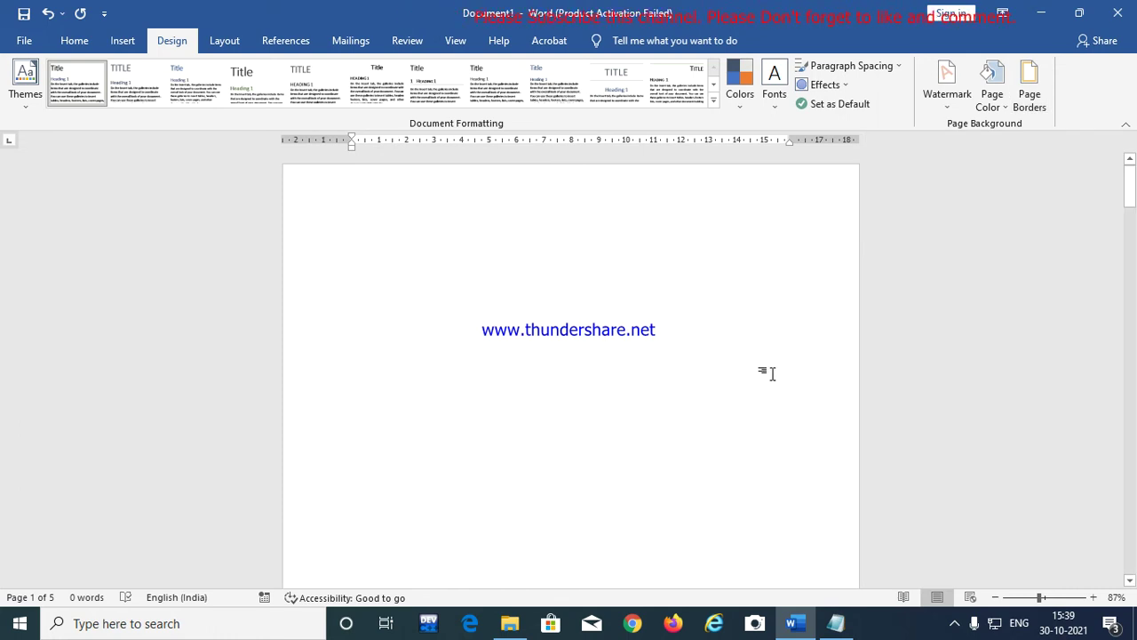
pyautogui.click(1031, 102)
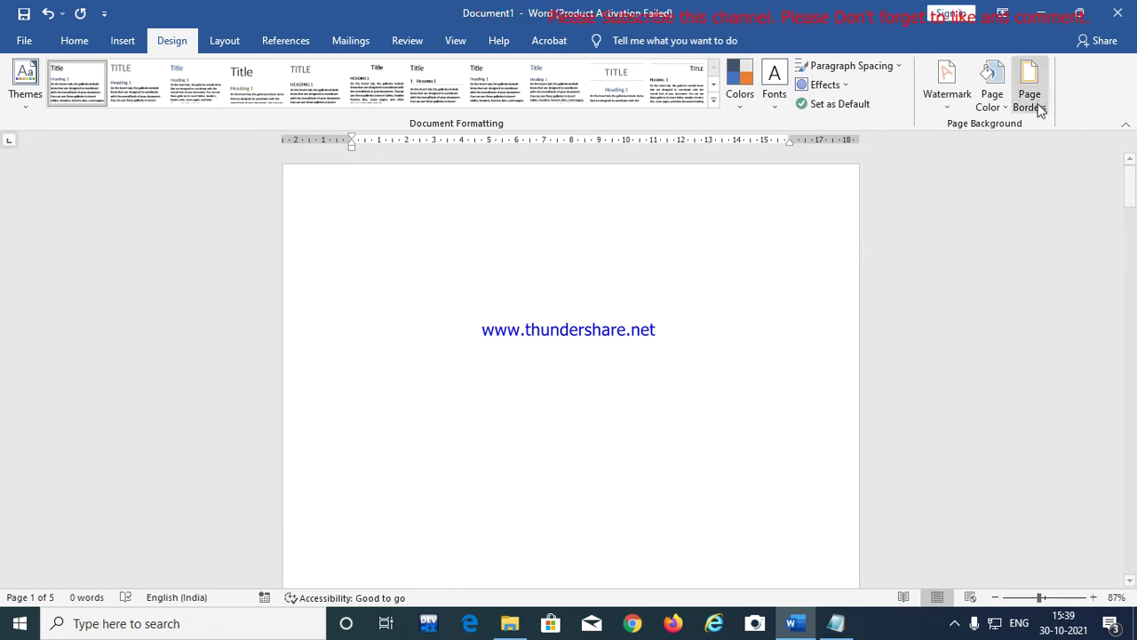
# Apply the cake Art picture border to the pages
pyautogui.moveTo(584, 135); pyautogui.dragTo(578, 104)
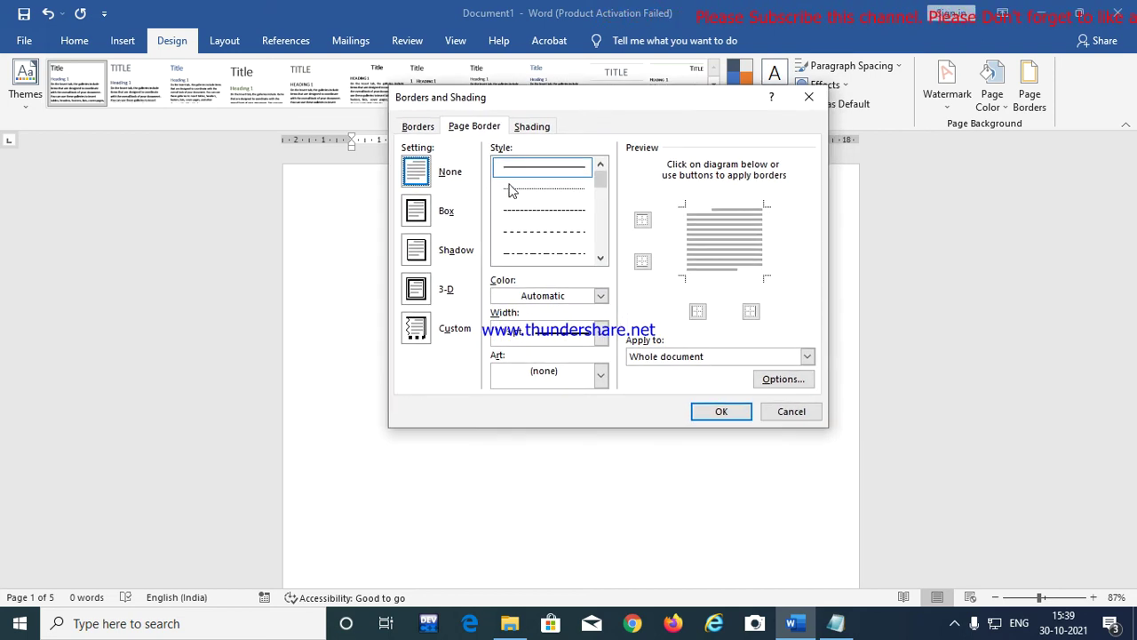
pyautogui.click(601, 376)
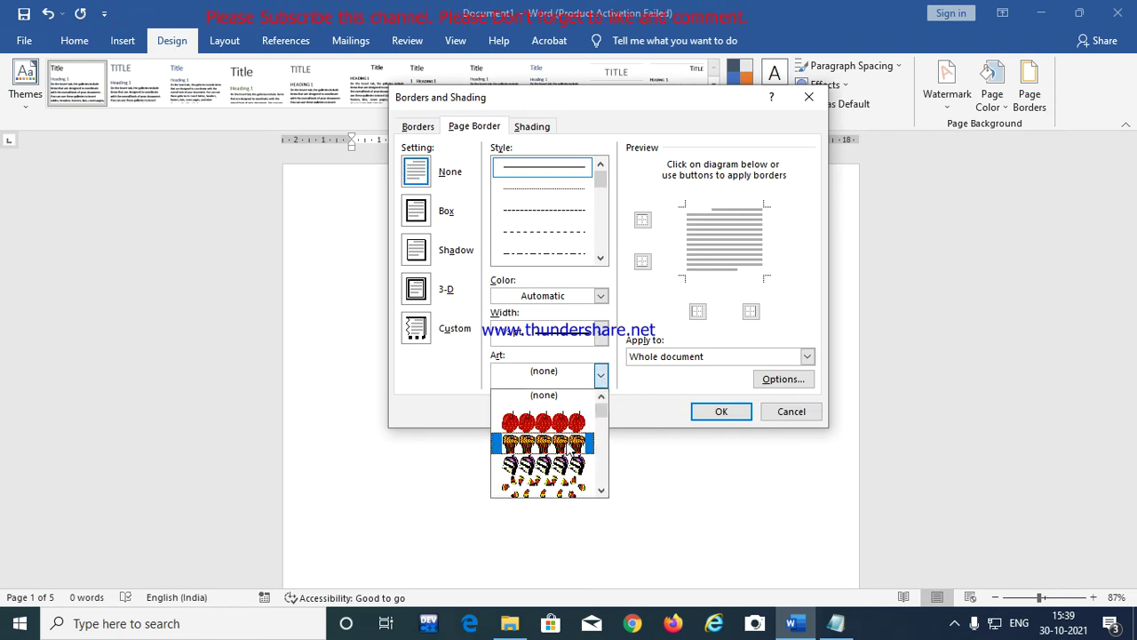
pyautogui.click(573, 466)
pyautogui.click(715, 414)
pyautogui.scroll(5, 759, 386)
pyautogui.scroll(5, 760, 386)
pyautogui.scroll(5, 761, 386)
pyautogui.scroll(5, 763, 386)
pyautogui.scroll(5, 766, 386)
pyautogui.scroll(5, 766, 387)
pyautogui.scroll(5, 766, 387)
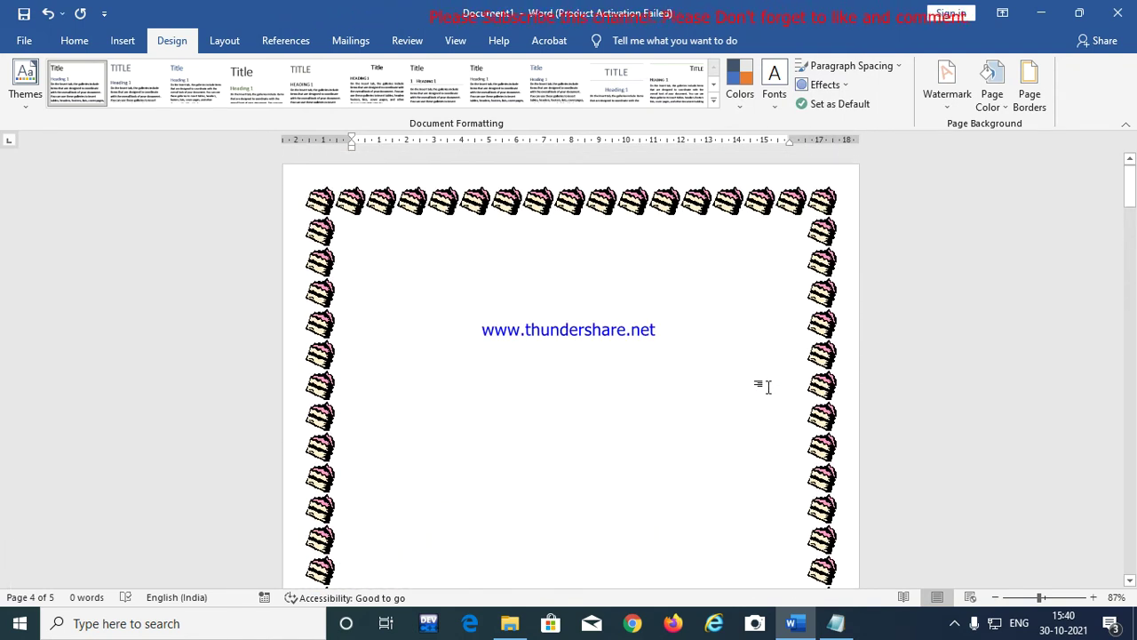
# Set the page border to None to remove the cake border
pyautogui.click(1030, 84)
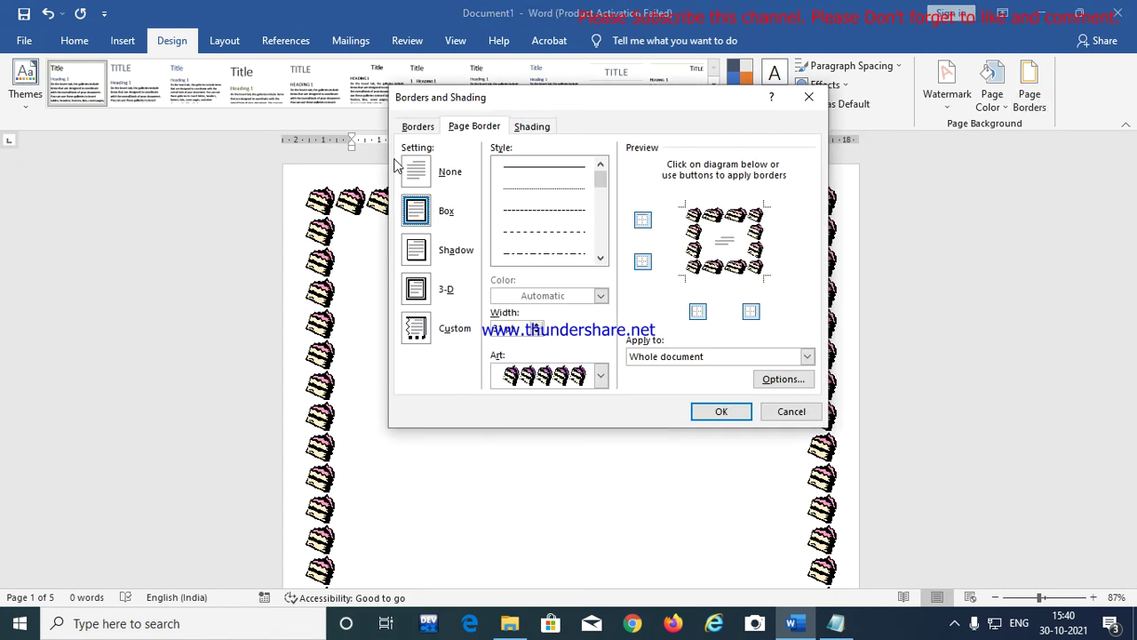
pyautogui.click(428, 173)
pyautogui.click(719, 412)
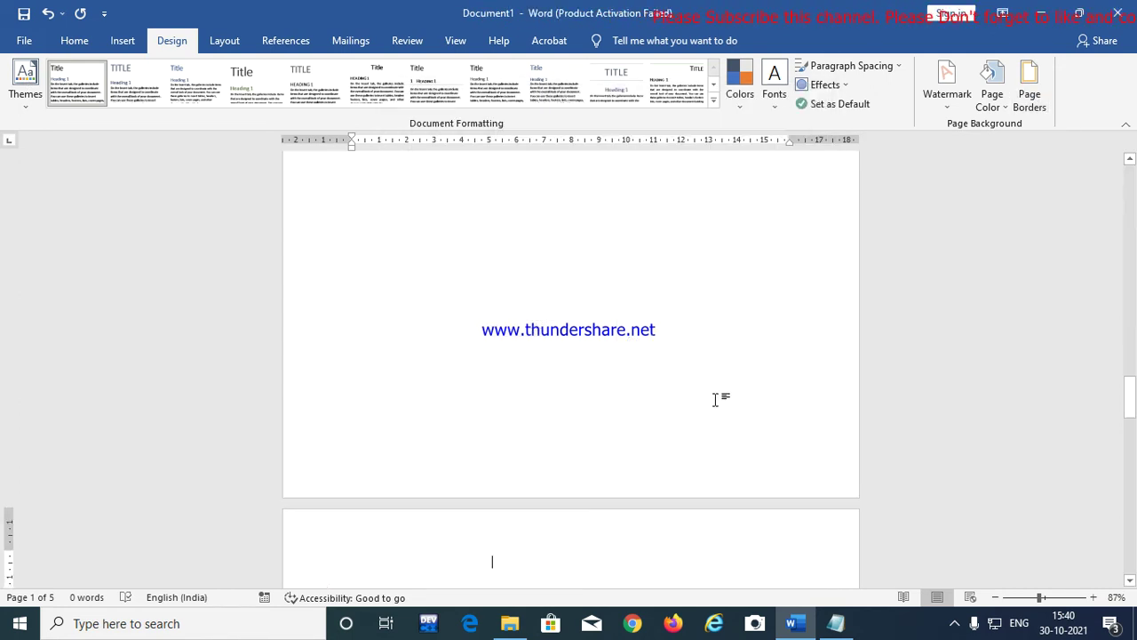
pyautogui.scroll(5, 762, 364)
pyautogui.scroll(5, 762, 365)
pyautogui.scroll(5, 762, 364)
pyautogui.scroll(5, 762, 364)
# View the Shading tab of Borders and Shading, then close it without changes
pyautogui.click(1029, 93)
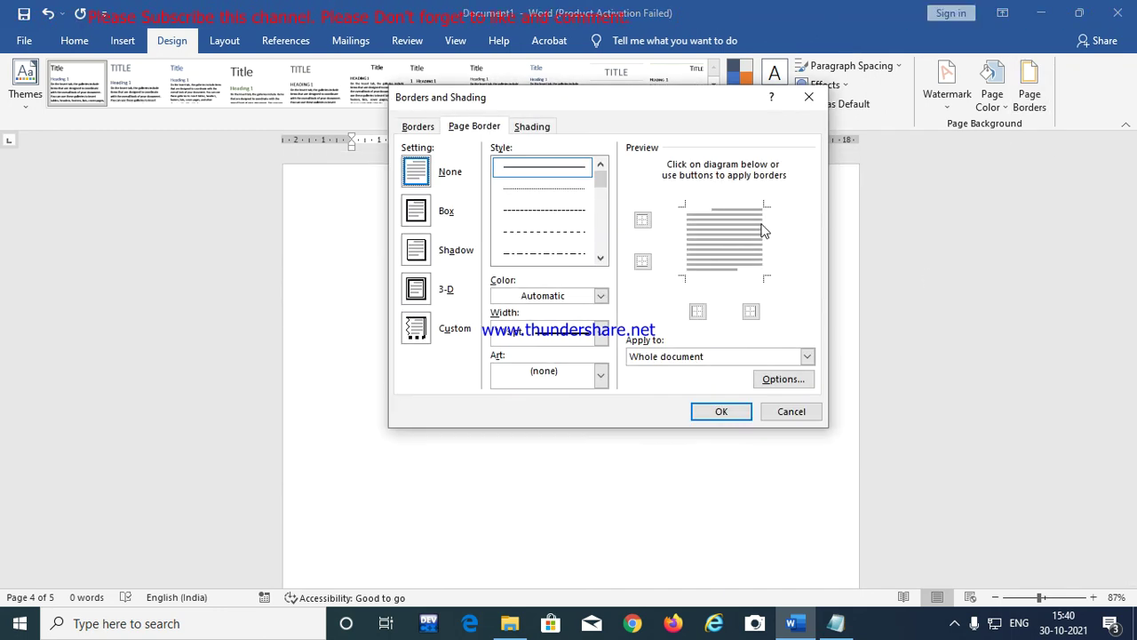
pyautogui.click(531, 129)
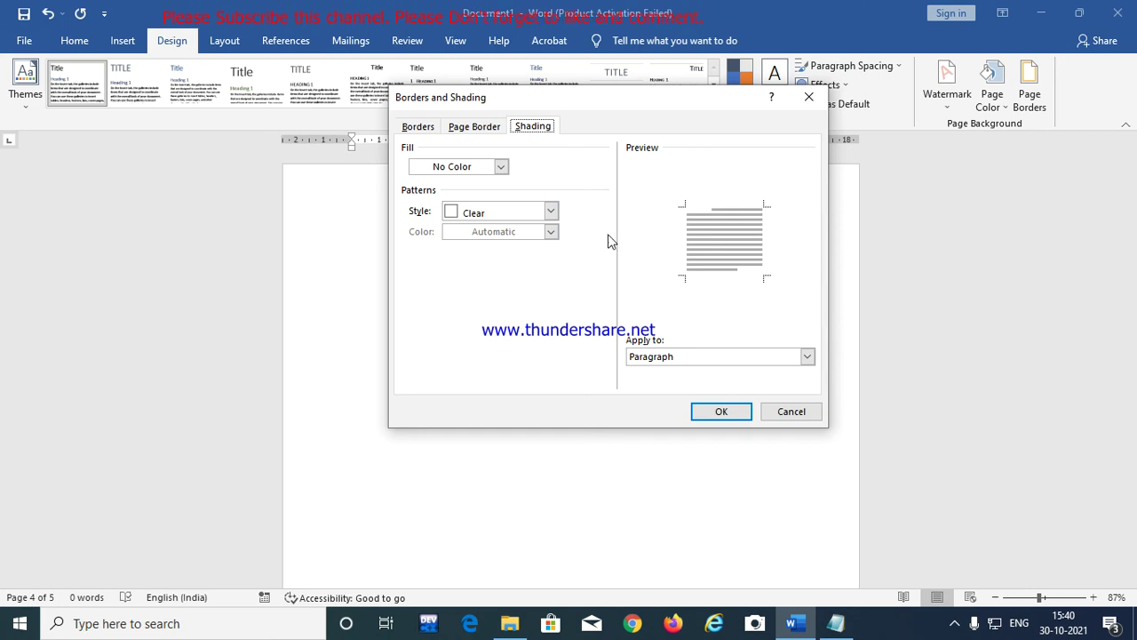
pyautogui.click(492, 133)
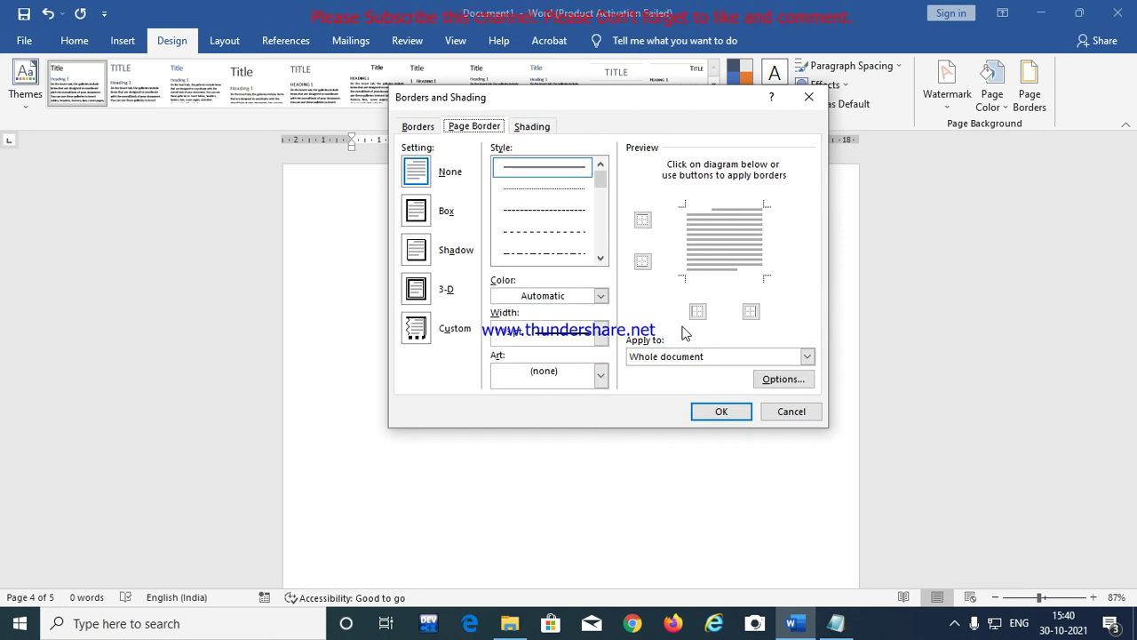
pyautogui.click(808, 96)
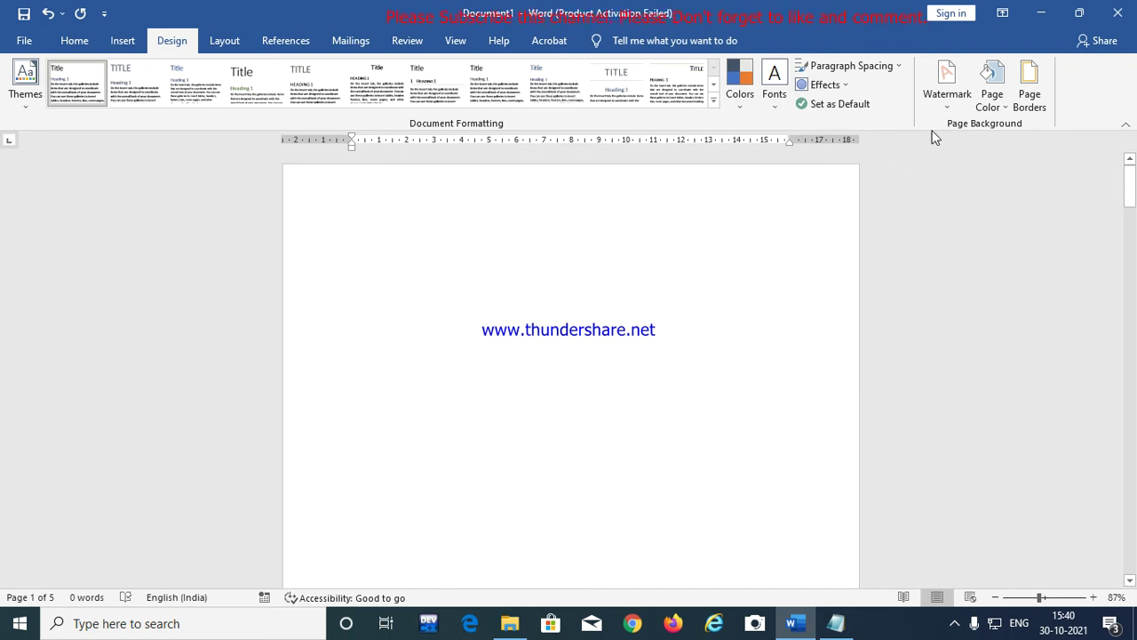
# Minimize Word to the desktop and show the hidden notification area icons
pyautogui.click(1046, 15)
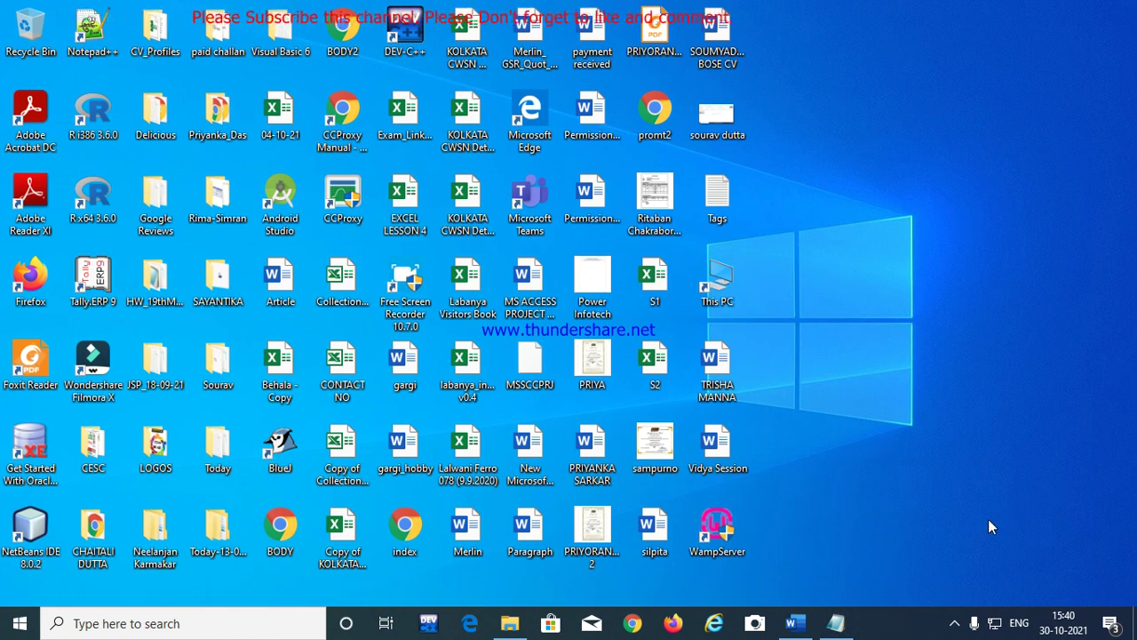
pyautogui.click(956, 625)
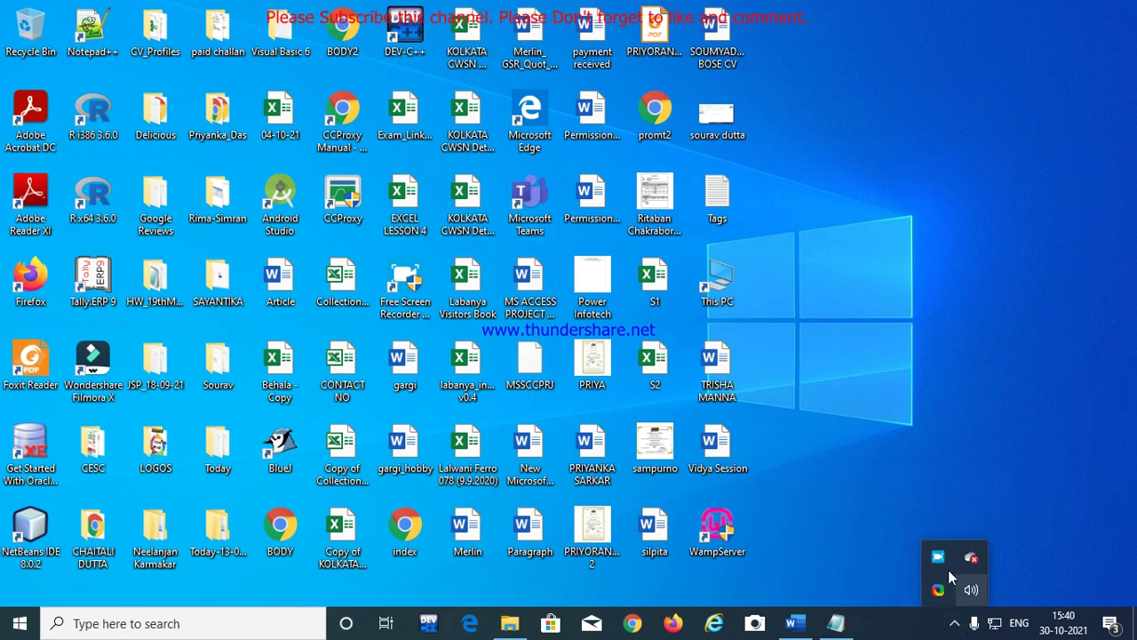